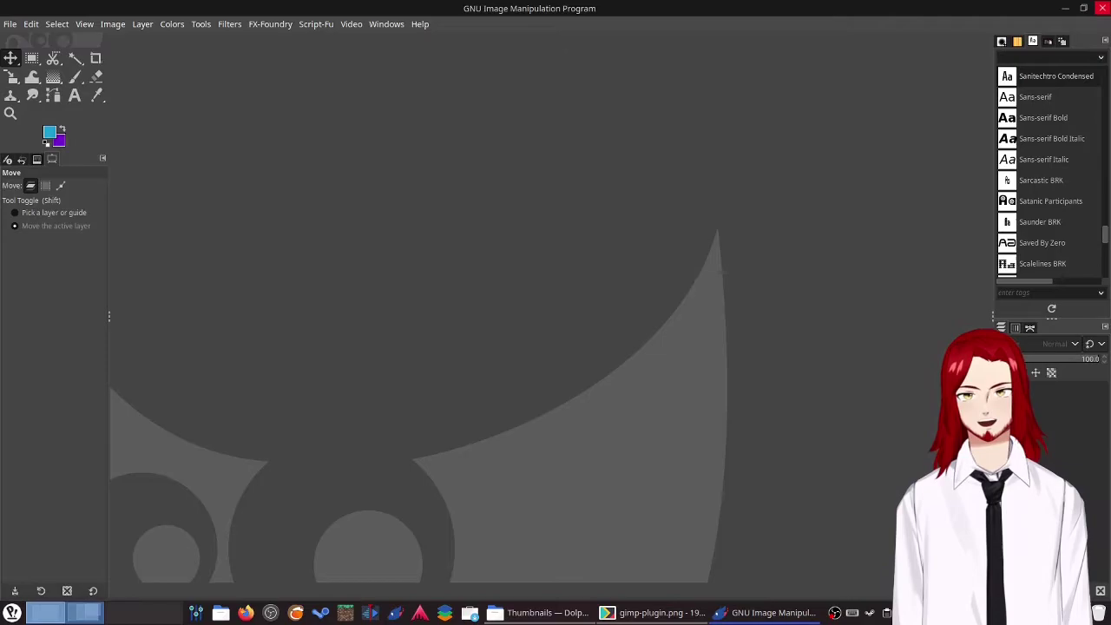
Step: Browse the Script-Fu and FX-Foundry > Layer Effects script menus without running anything
{"action": "left_click", "coordinate": [271, 26]}
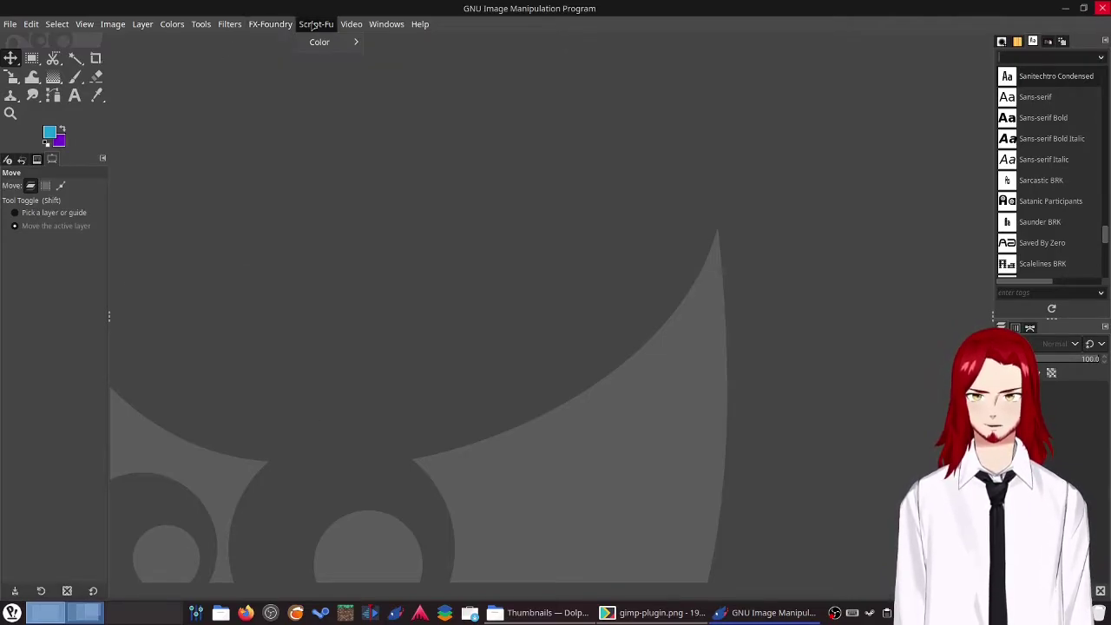
{"action": "left_click", "coordinate": [313, 26]}
{"action": "left_click", "coordinate": [313, 26]}
{"action": "mouse_move", "coordinate": [271, 25]}
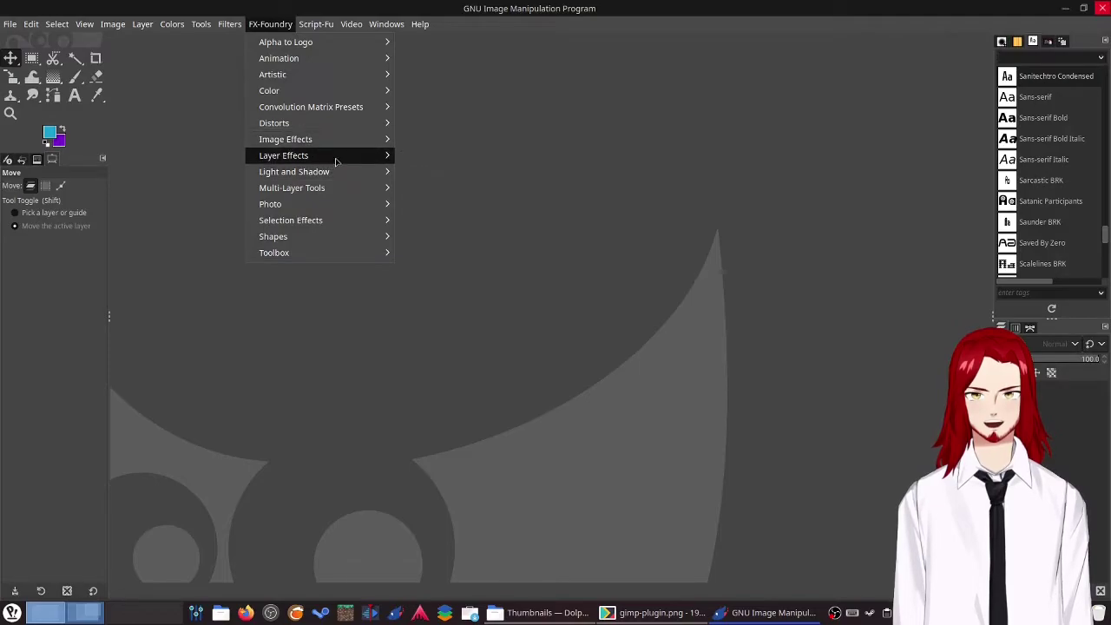
{"action": "mouse_move", "coordinate": [336, 161]}
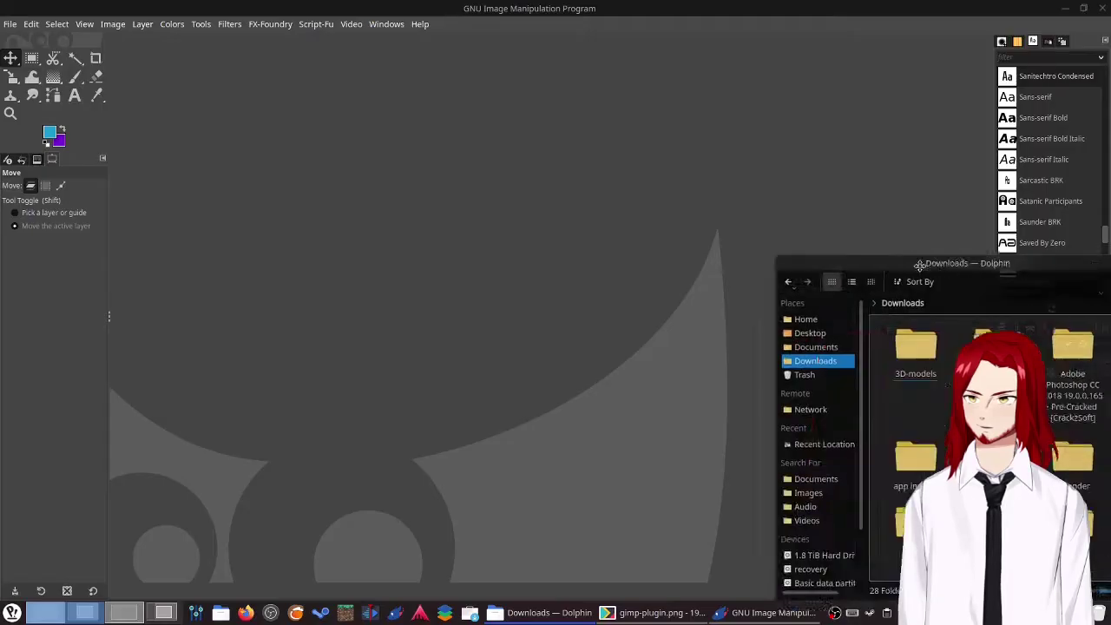
Step: Move the Downloads window aside and open the gimp-python folder in the deb files window
{"action": "scroll", "coordinate": [612, 317], "scroll_direction": "down", "scroll_amount": 5}
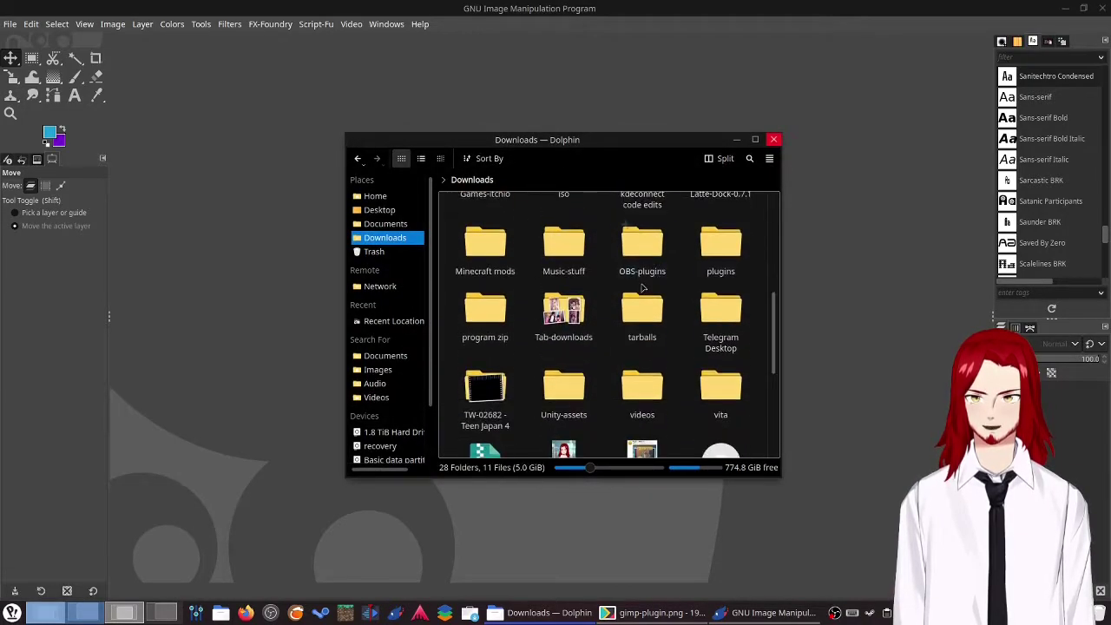
{"action": "left_click_drag", "start_coordinate": [642, 139], "coordinate": [1110, 217]}
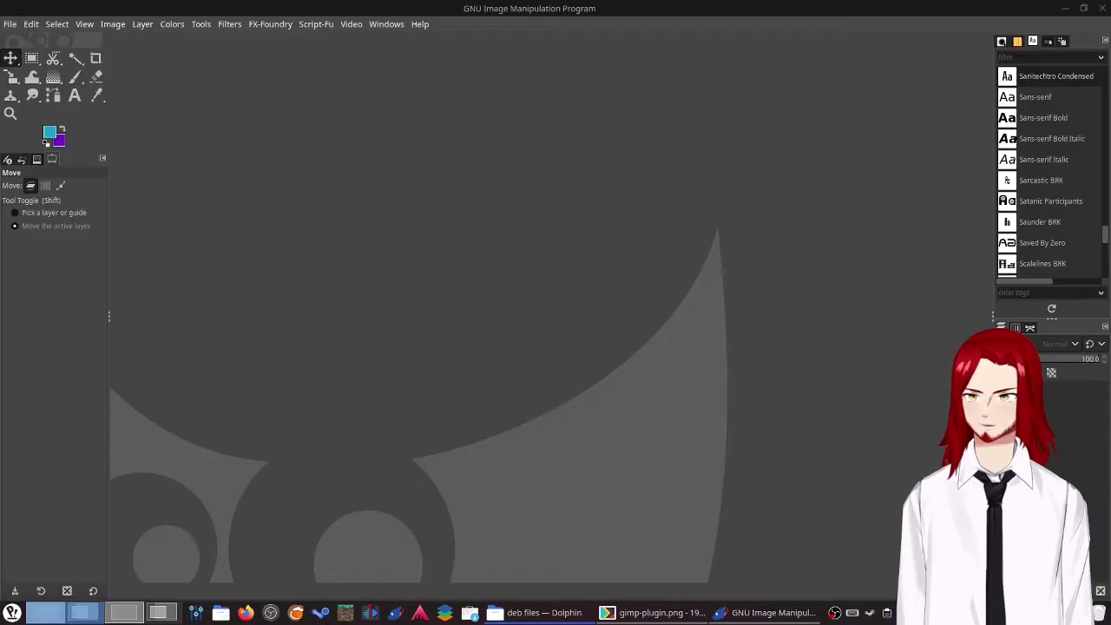
{"action": "left_click", "coordinate": [544, 613]}
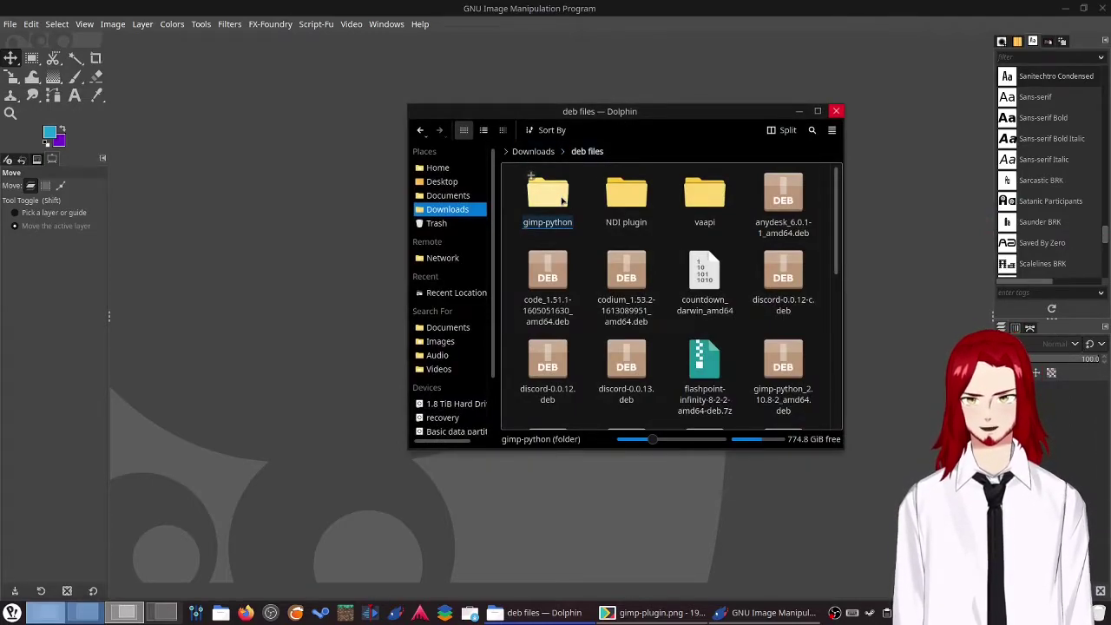
{"action": "left_click", "coordinate": [561, 201]}
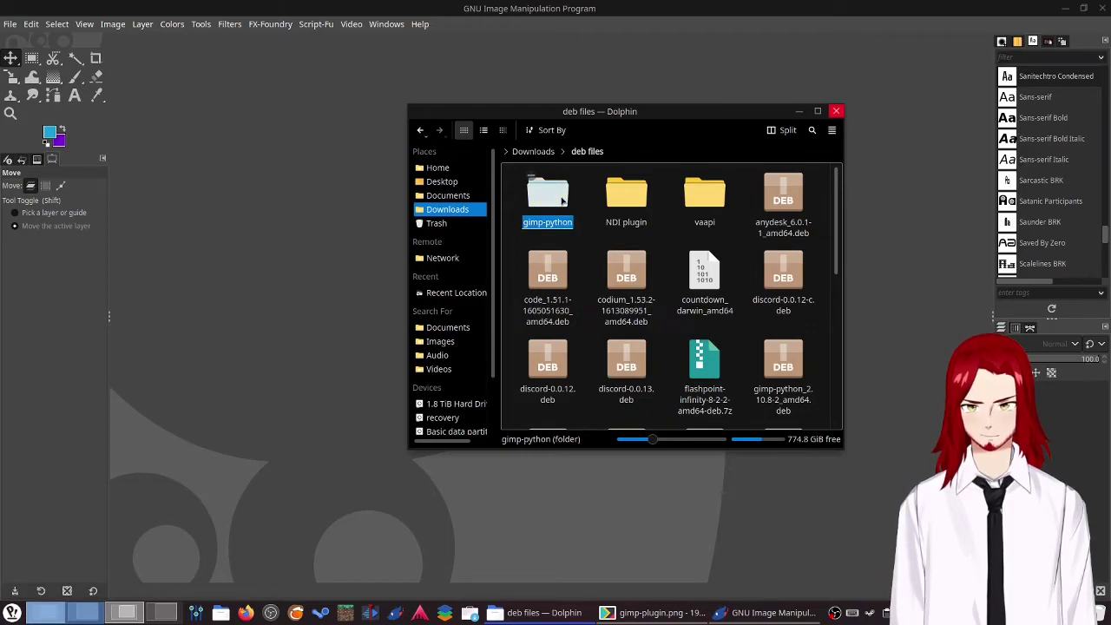
{"action": "double_click", "coordinate": [561, 201]}
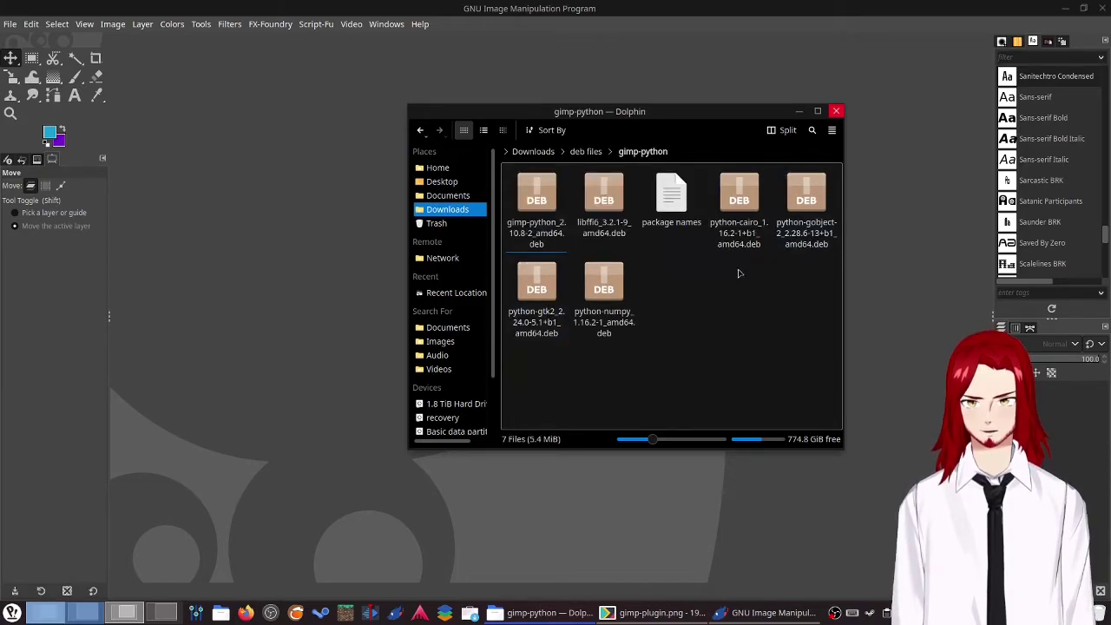
Step: Open the package names file in Kate and look over the packages.debian.org download URL
{"action": "double_click", "coordinate": [678, 207]}
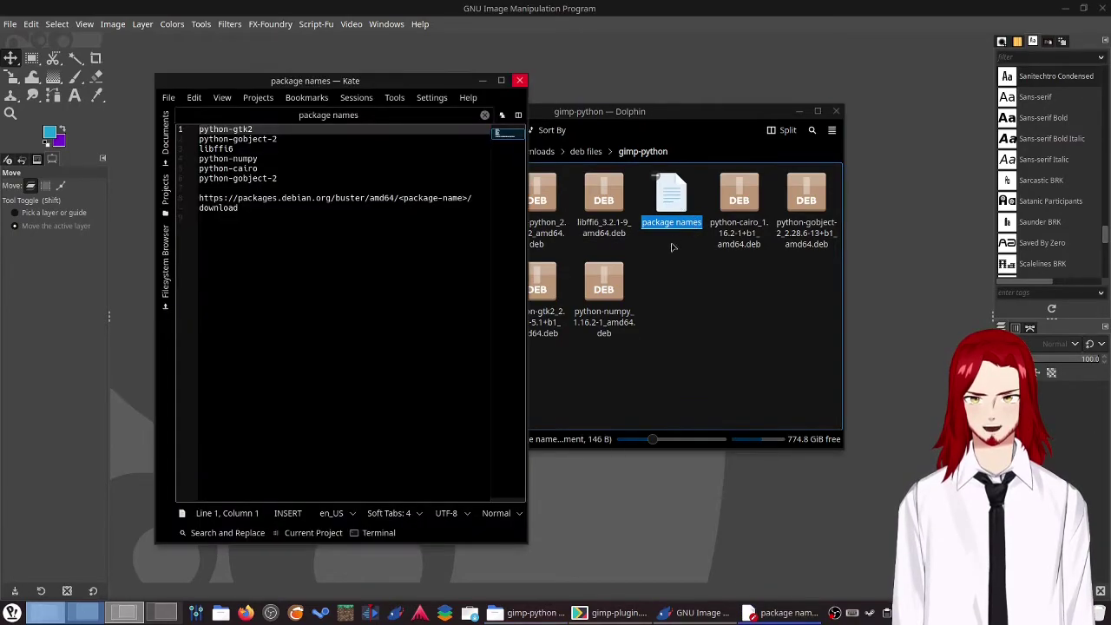
{"action": "left_click_drag", "start_coordinate": [359, 81], "coordinate": [237, 69]}
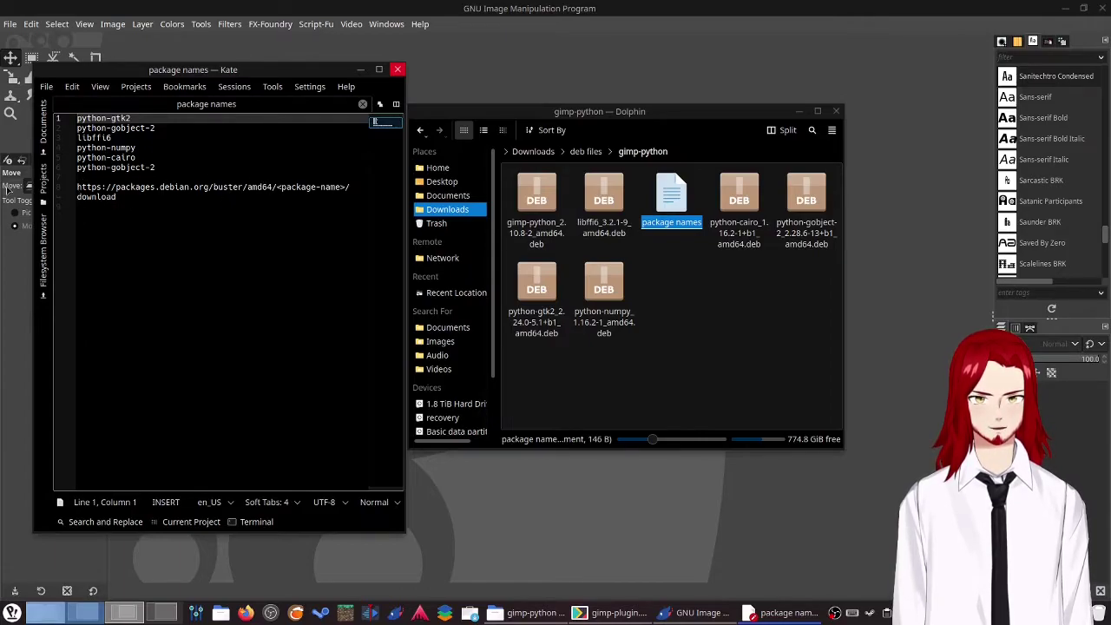
{"action": "left_click", "coordinate": [75, 187]}
{"action": "left_click_drag", "start_coordinate": [75, 187], "coordinate": [357, 190]}
{"action": "left_click", "coordinate": [357, 189]}
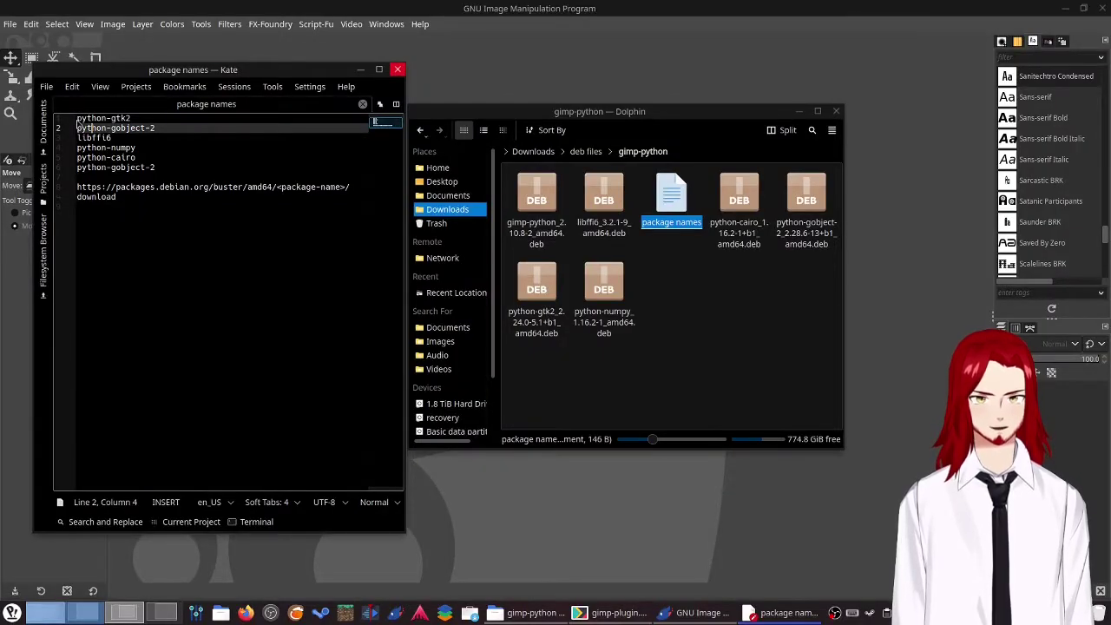
Step: Go through the listed packages: python-gtk2, python-gobject-2, libffi6, python-numpy, python-cairo
{"action": "left_click", "coordinate": [77, 118]}
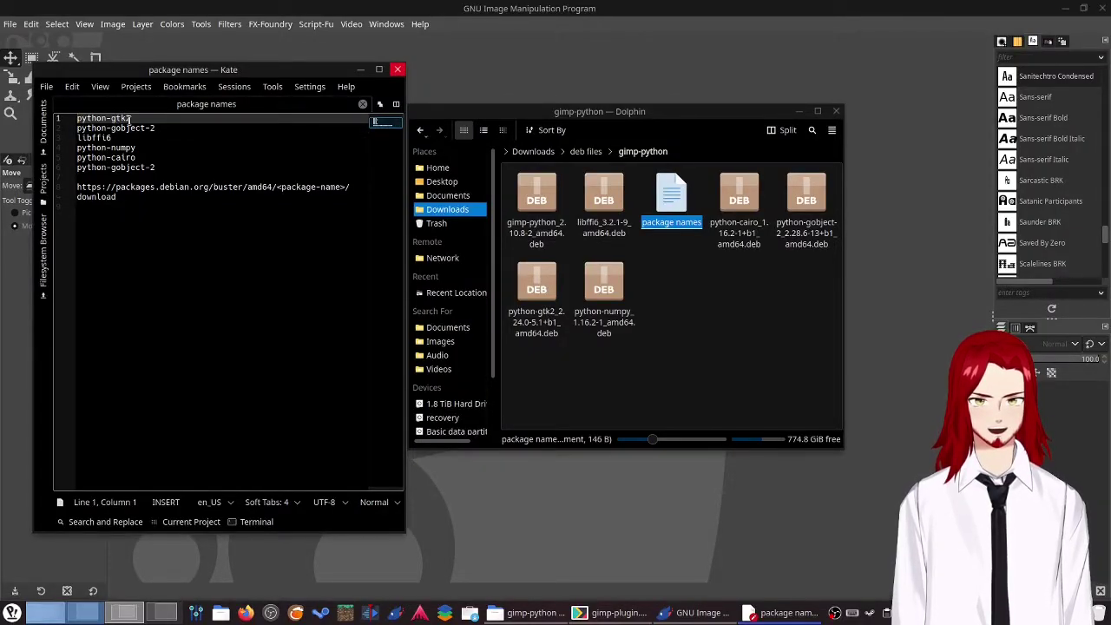
{"action": "left_click", "coordinate": [83, 127]}
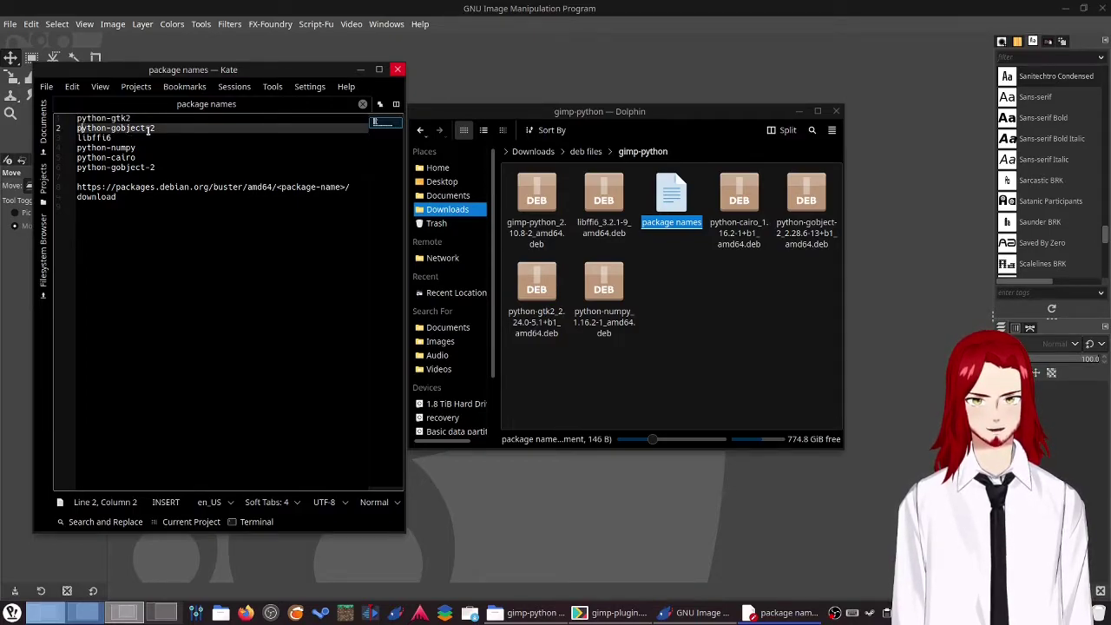
{"action": "left_click", "coordinate": [82, 137]}
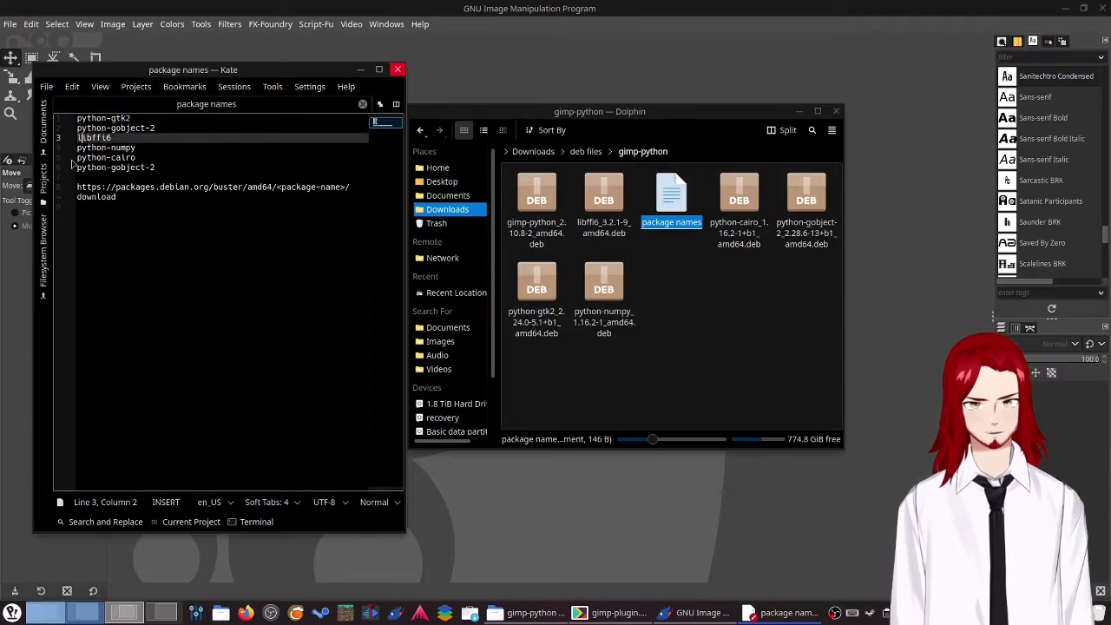
{"action": "left_click", "coordinate": [79, 147]}
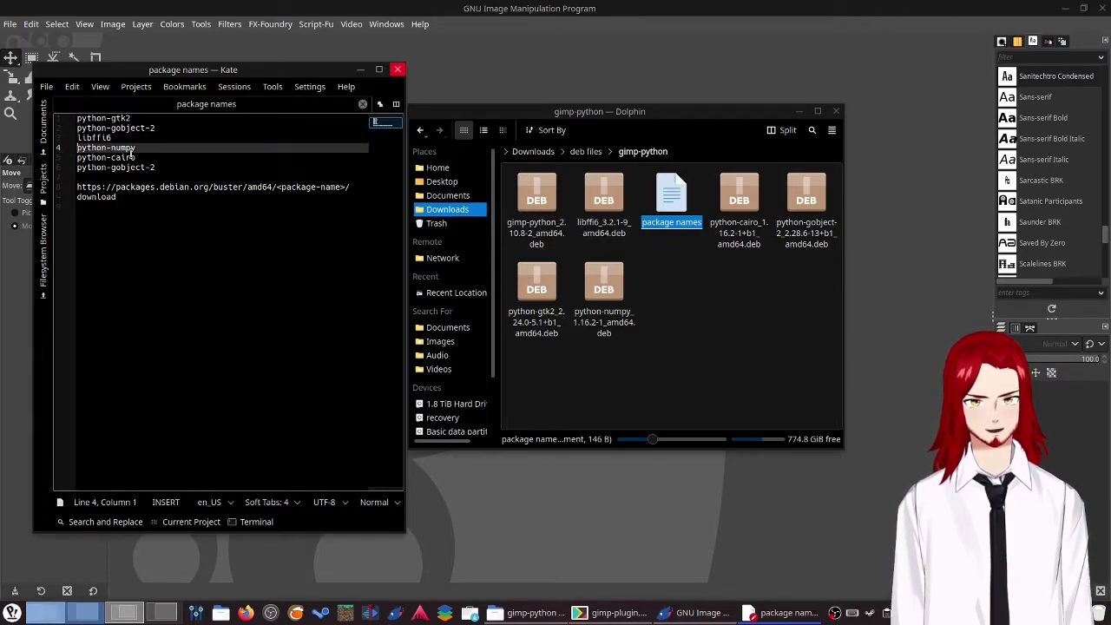
{"action": "left_click", "coordinate": [96, 158]}
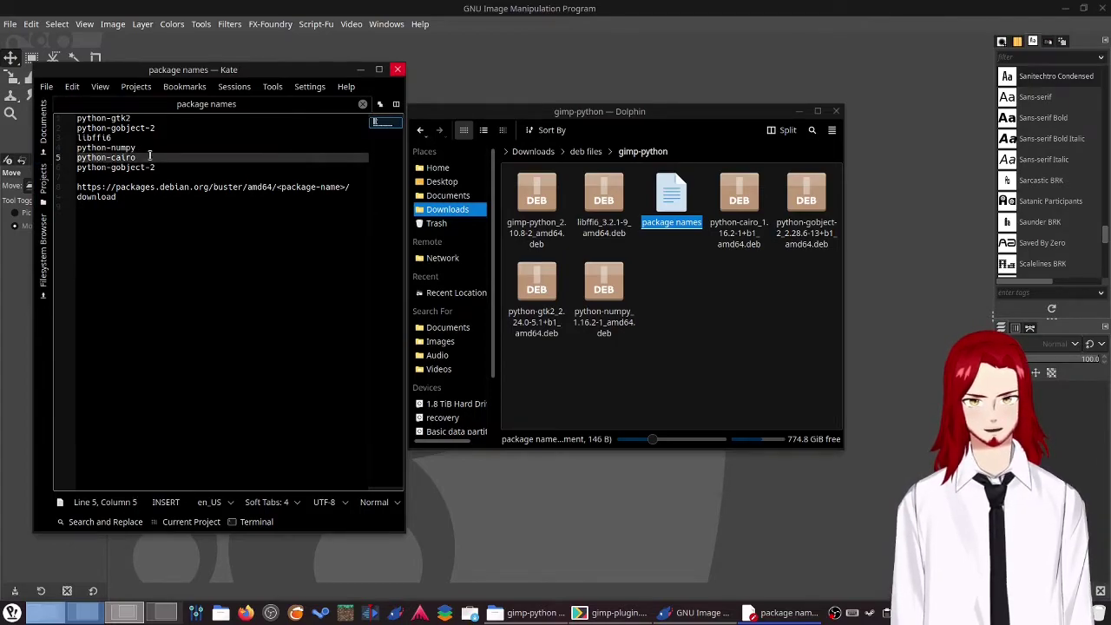
{"action": "left_click", "coordinate": [88, 167]}
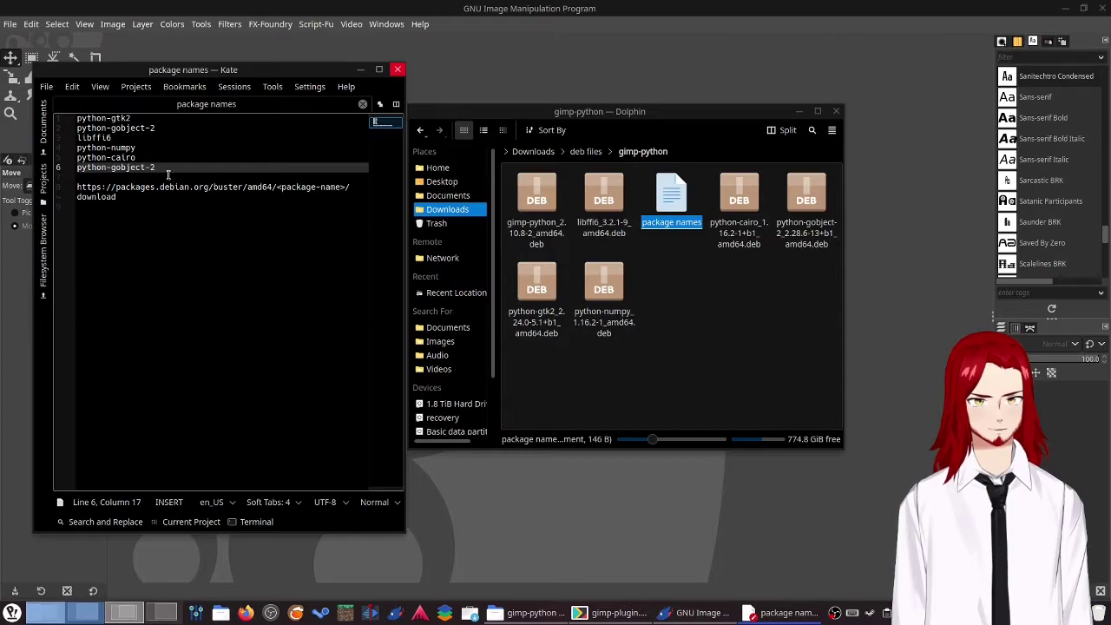
{"action": "left_click", "coordinate": [95, 118]}
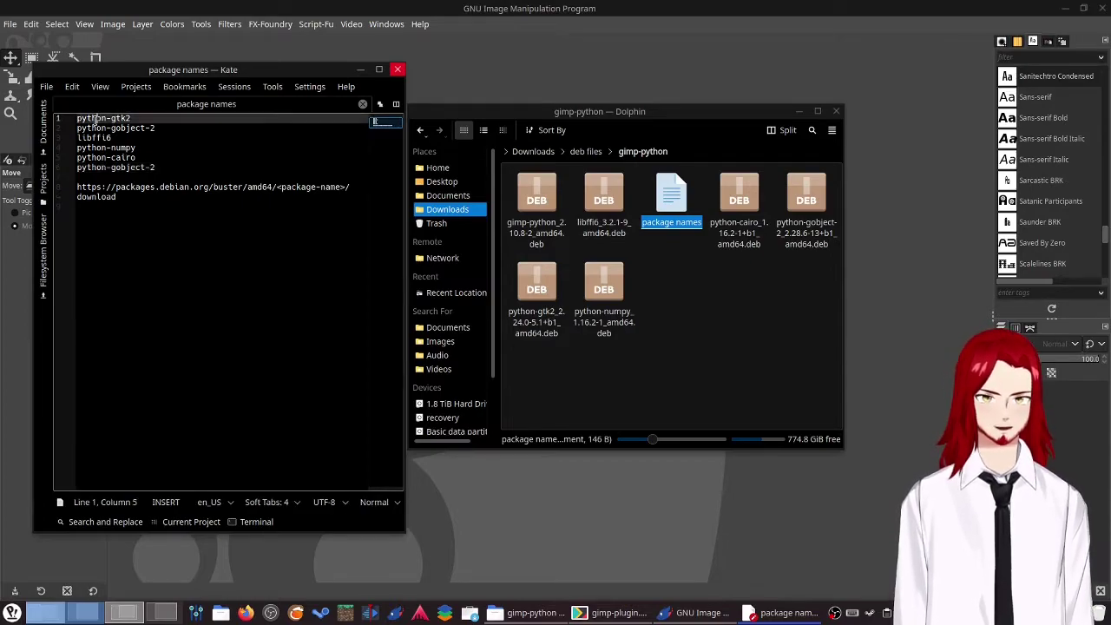
Step: Step through the downloaded .deb packages in Dolphin's gimp-python folder
{"action": "left_click", "coordinate": [699, 301]}
{"action": "key", "text": "Right"}
{"action": "key", "text": "Right"}
{"action": "key", "text": "Right"}
{"action": "key", "text": "Right"}
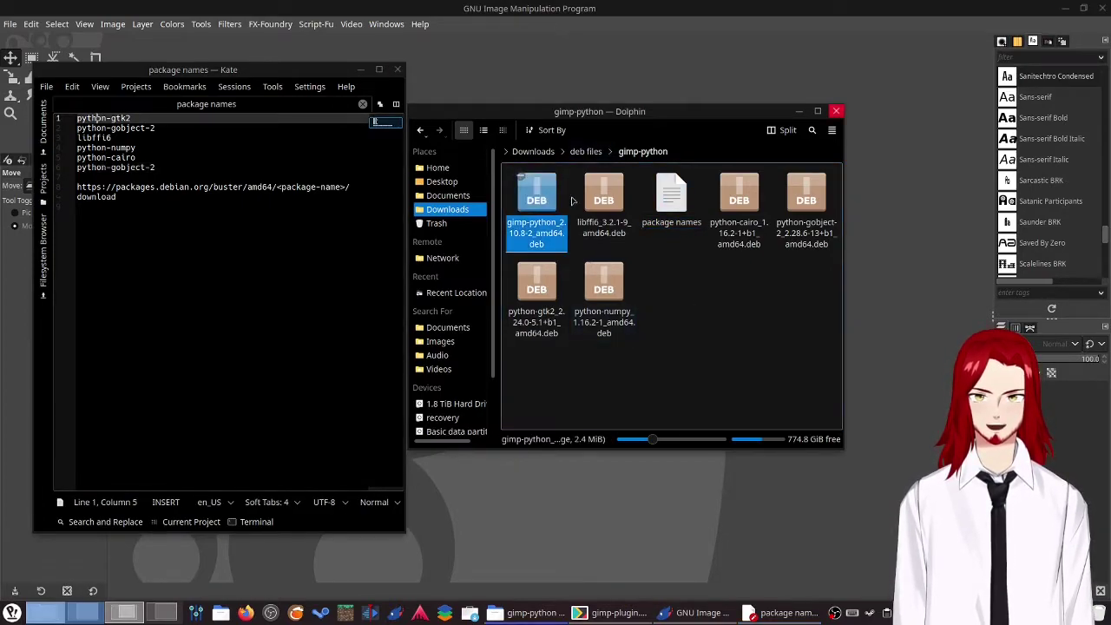
{"action": "key", "text": "Right"}
{"action": "key", "text": "Right"}
{"action": "key", "text": "Right"}
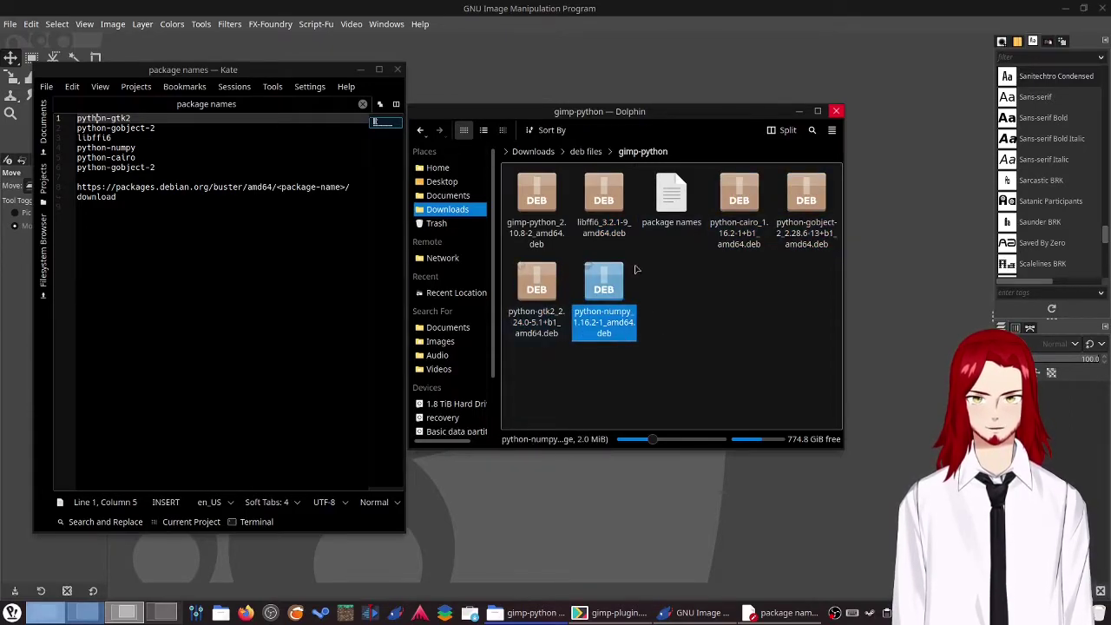
{"action": "left_click", "coordinate": [685, 287]}
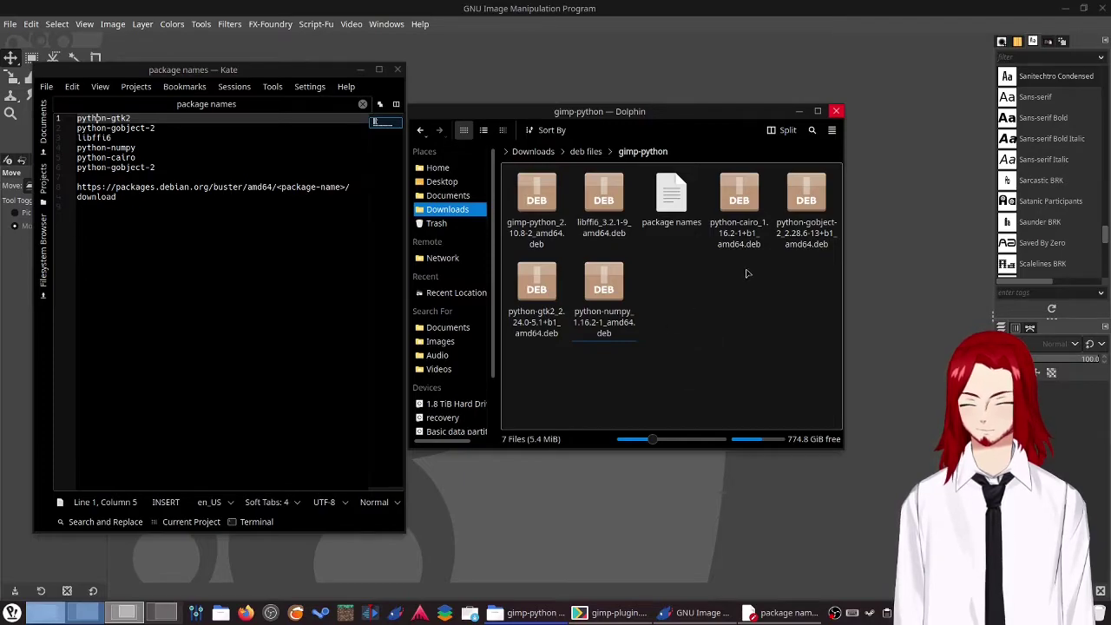
Step: Bring up the context menu for gimp-python_2.10.8-2_amd64.deb
{"action": "right_click", "coordinate": [545, 200]}
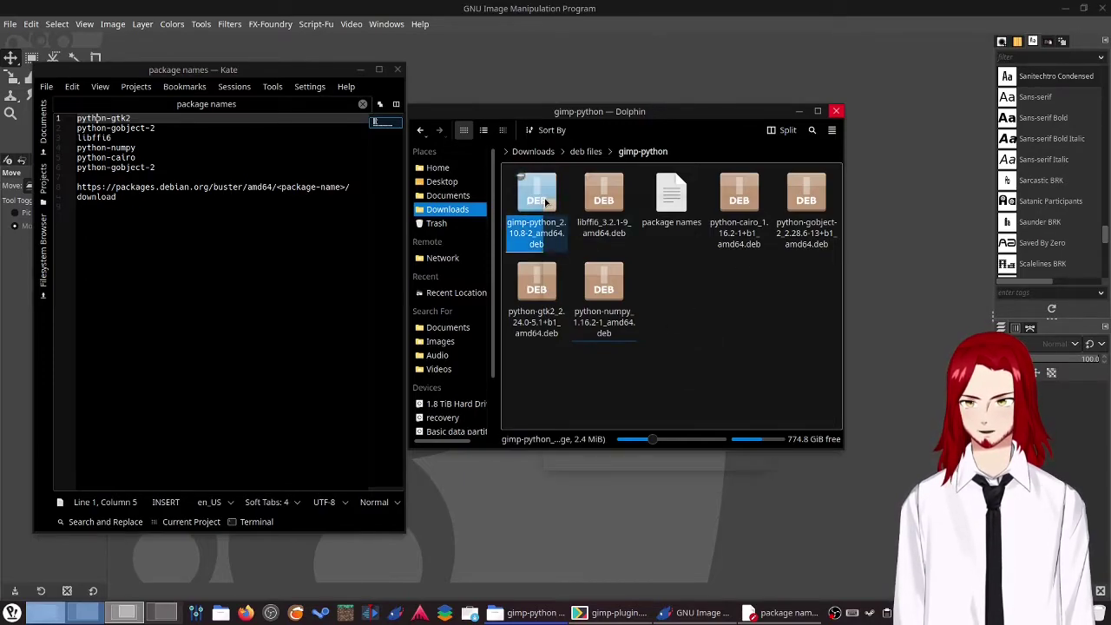
{"action": "left_click", "coordinate": [547, 202]}
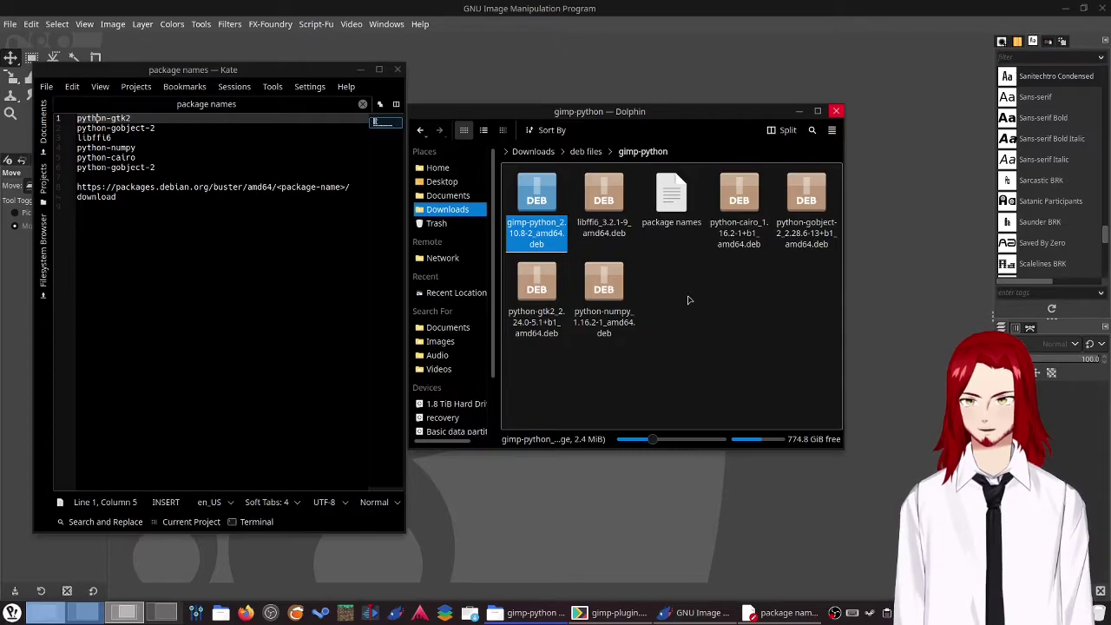
{"action": "right_click", "coordinate": [544, 191]}
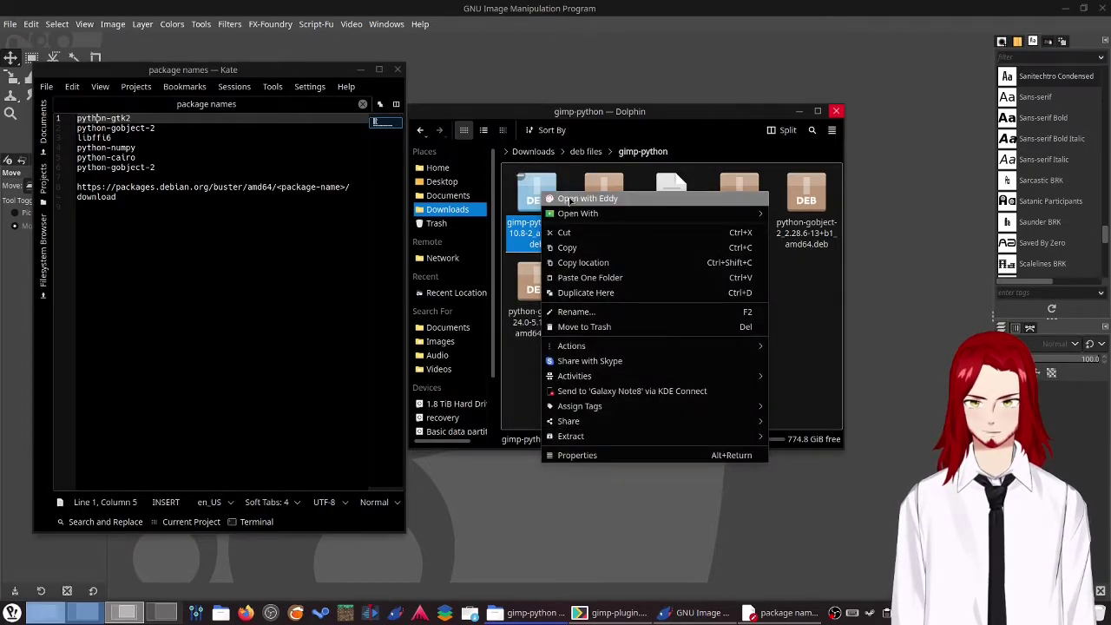
Step: Open gimp-python_2.10.8-2_amd64.deb in Eddy and move the installer window left
{"action": "left_click", "coordinate": [570, 200]}
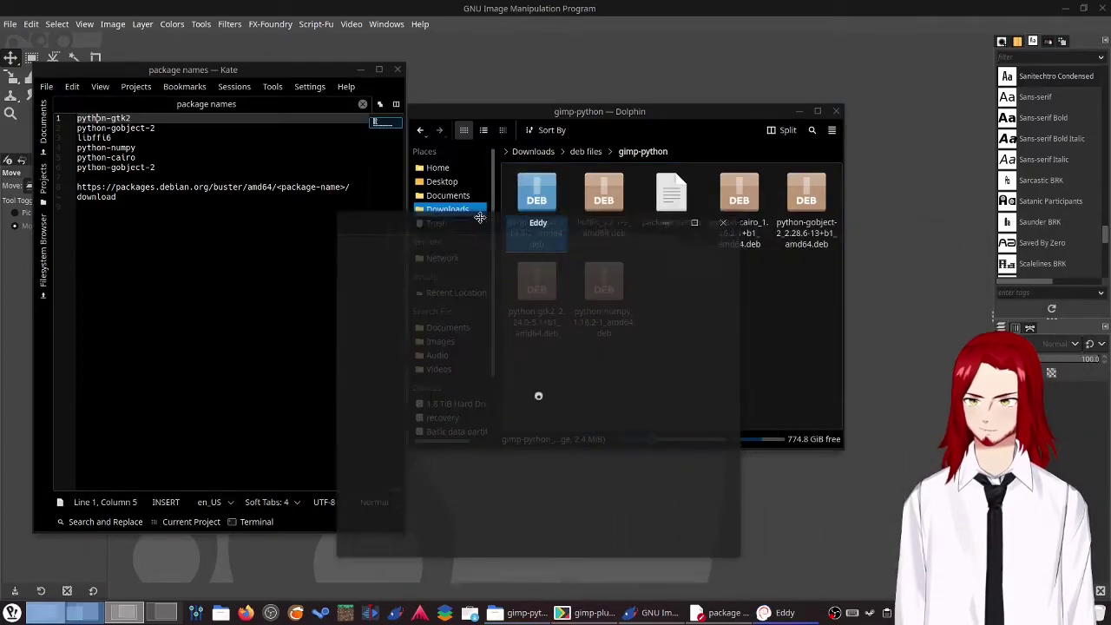
{"action": "left_click_drag", "start_coordinate": [538, 216], "coordinate": [217, 165]}
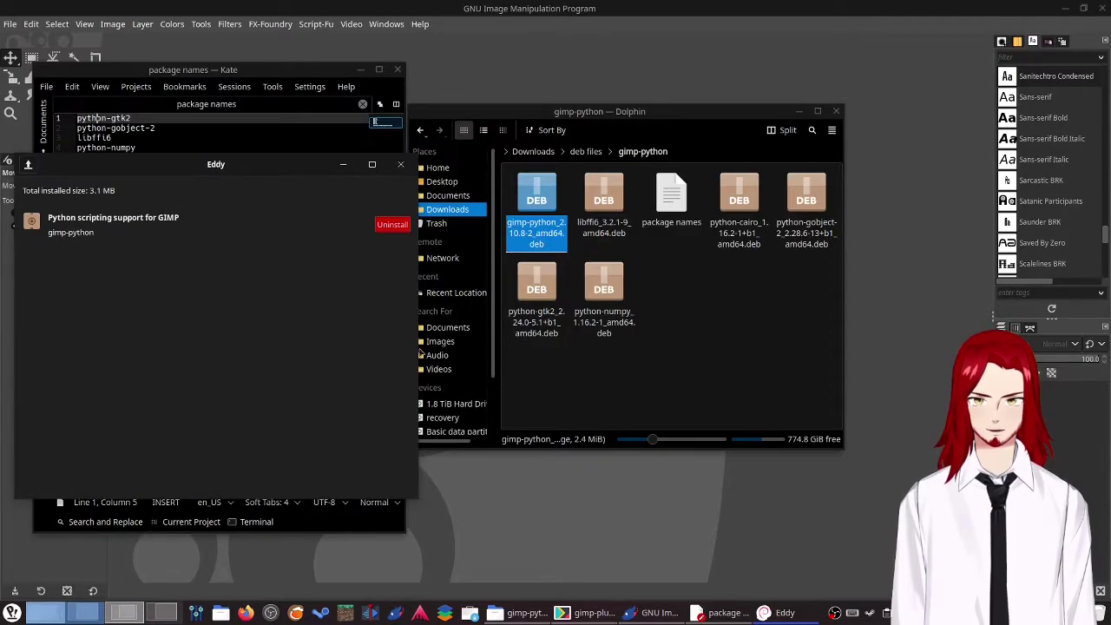
{"action": "left_click", "coordinate": [732, 325]}
Step: Send the libffi6, python-cairo, python-gobject-2, python-gtk2 and python-numpy packages to Eddy
{"action": "right_click", "coordinate": [607, 199]}
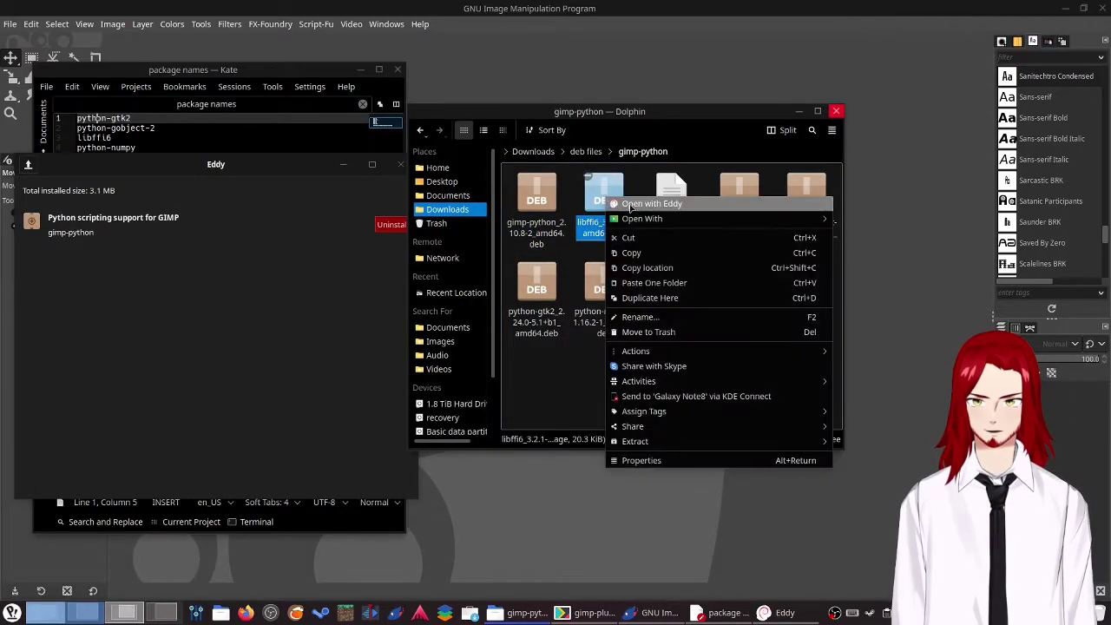
{"action": "left_click", "coordinate": [643, 218]}
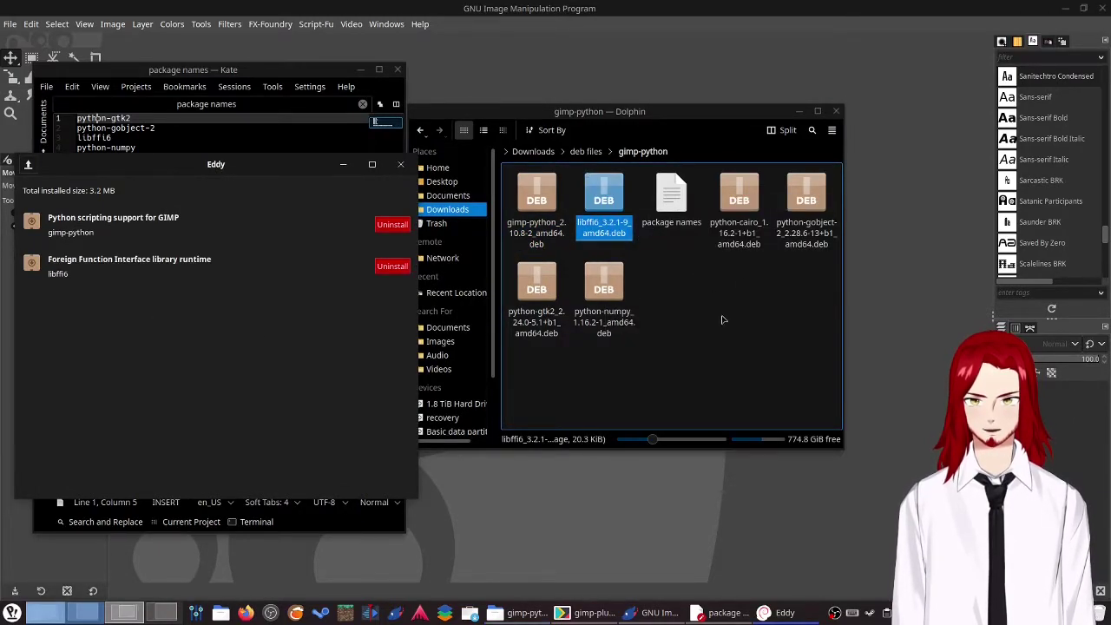
{"action": "right_click", "coordinate": [737, 196]}
{"action": "left_click", "coordinate": [786, 204]}
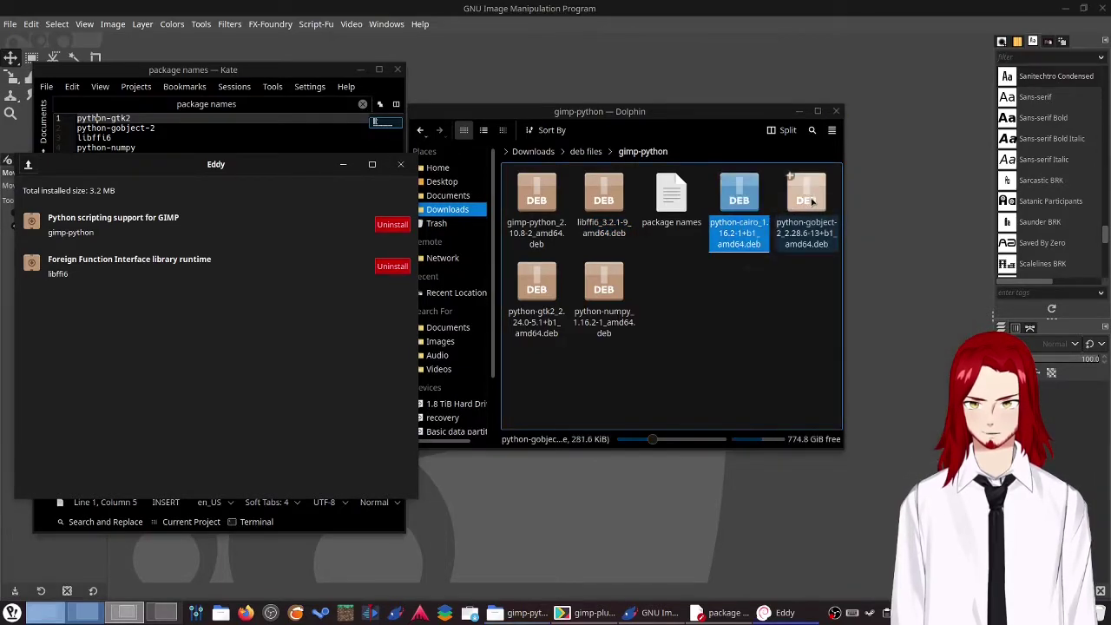
{"action": "right_click", "coordinate": [807, 196]}
{"action": "left_click", "coordinate": [846, 205]}
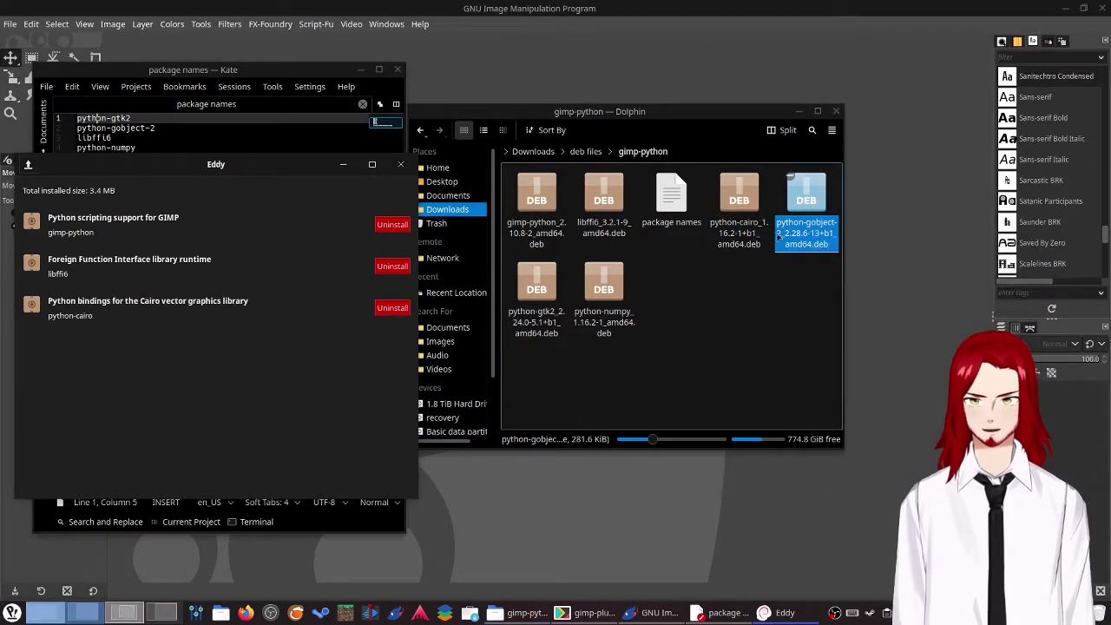
{"action": "right_click", "coordinate": [531, 286]}
{"action": "left_click", "coordinate": [560, 290]}
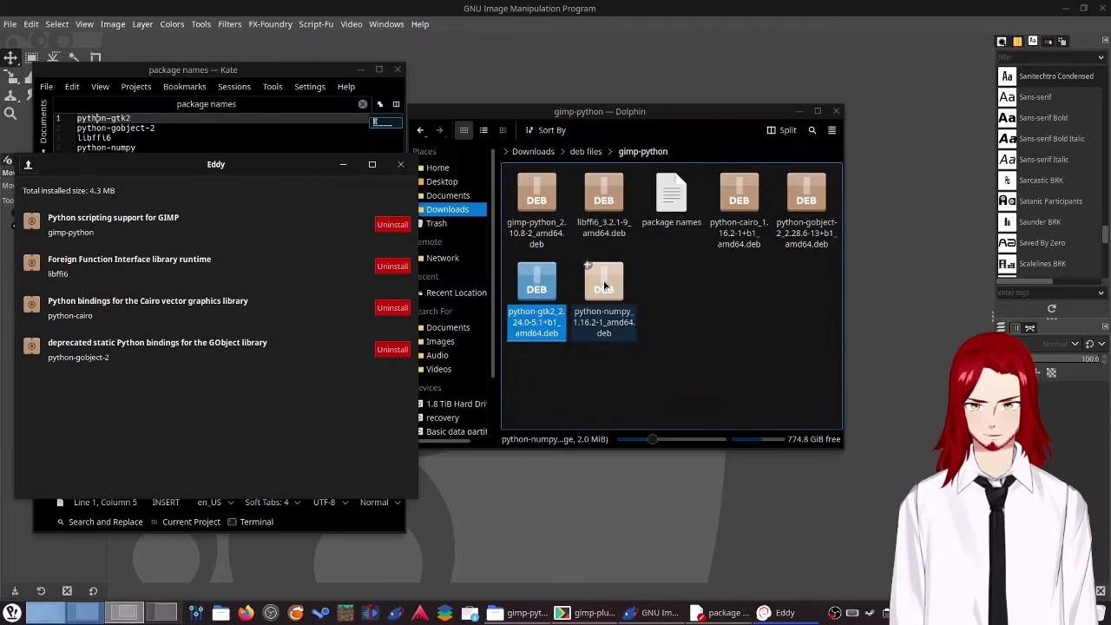
{"action": "right_click", "coordinate": [605, 286]}
{"action": "left_click", "coordinate": [669, 292]}
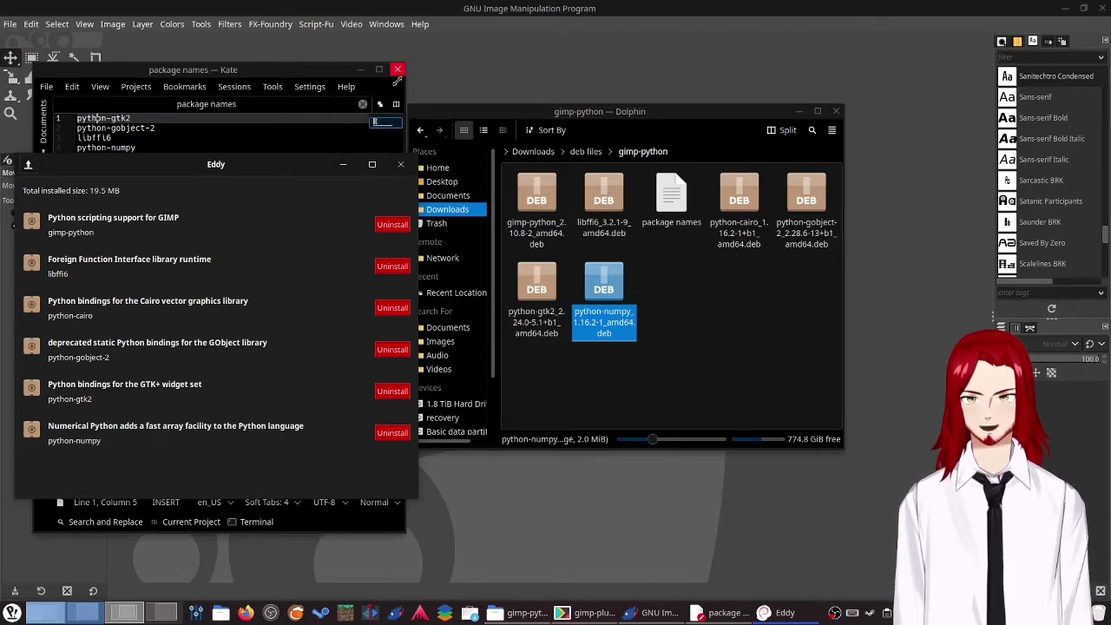
Step: Close Eddy, move Dolphin further right and bring GIMP to the front
{"action": "left_click", "coordinate": [400, 164]}
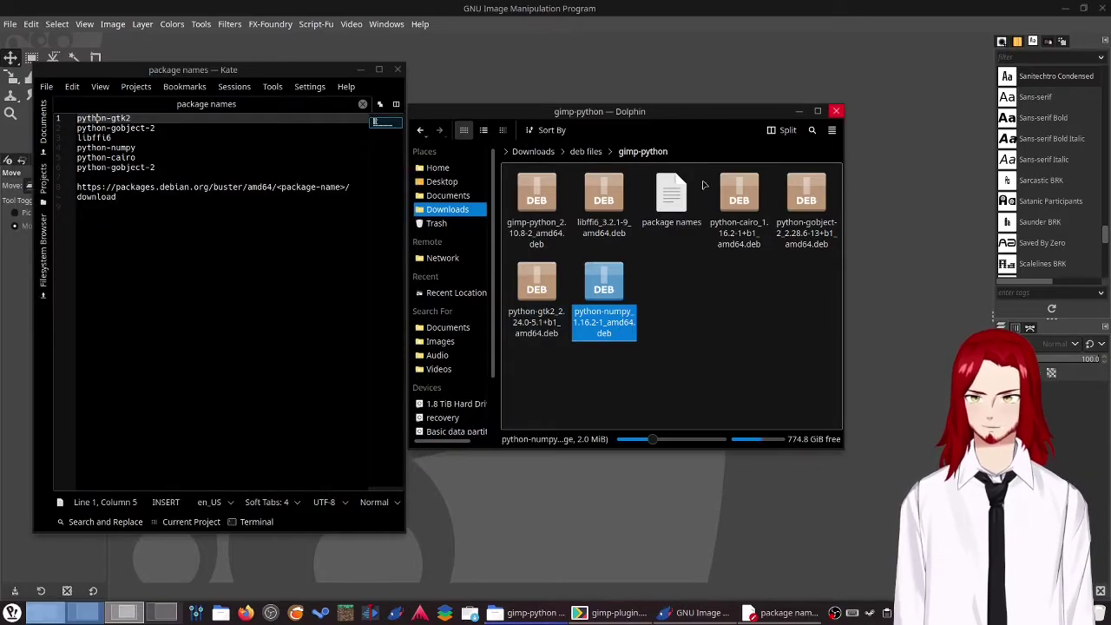
{"action": "left_click_drag", "start_coordinate": [651, 113], "coordinate": [735, 104]}
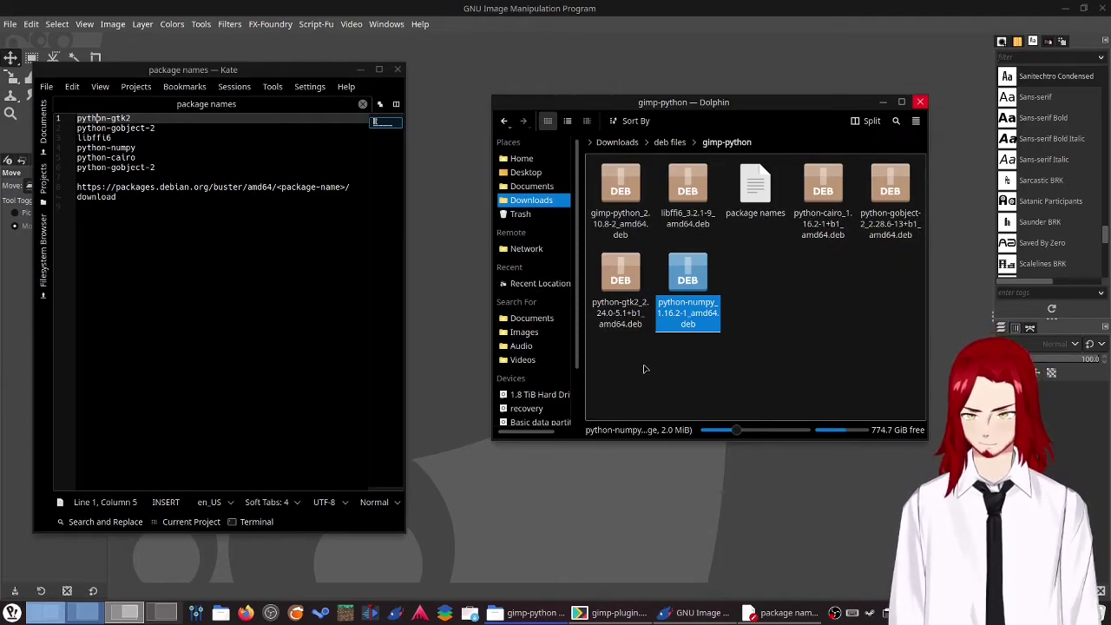
{"action": "left_click", "coordinate": [773, 372]}
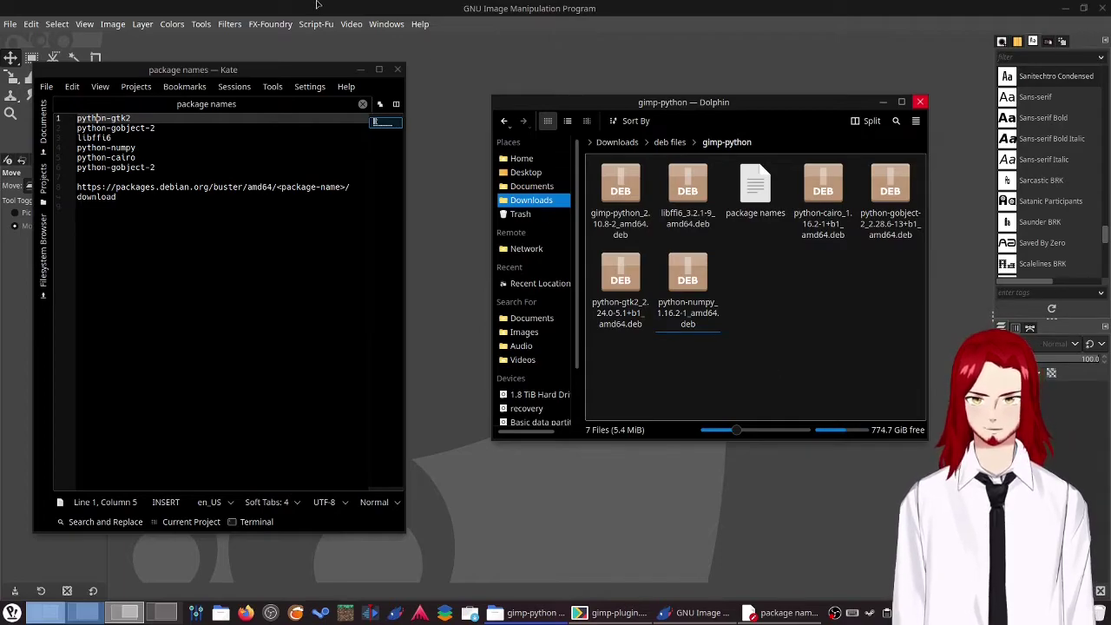
{"action": "left_click", "coordinate": [621, 44]}
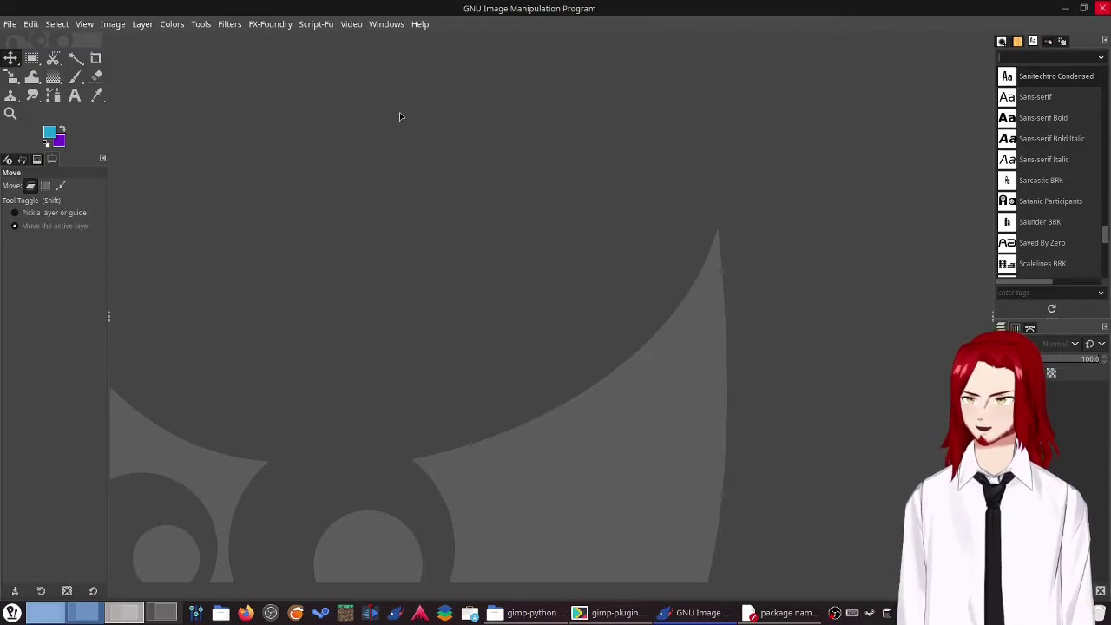
Step: Browse the Script-Fu, File and FX-Foundry menus looking for the layer-export commands
{"action": "left_click", "coordinate": [324, 28]}
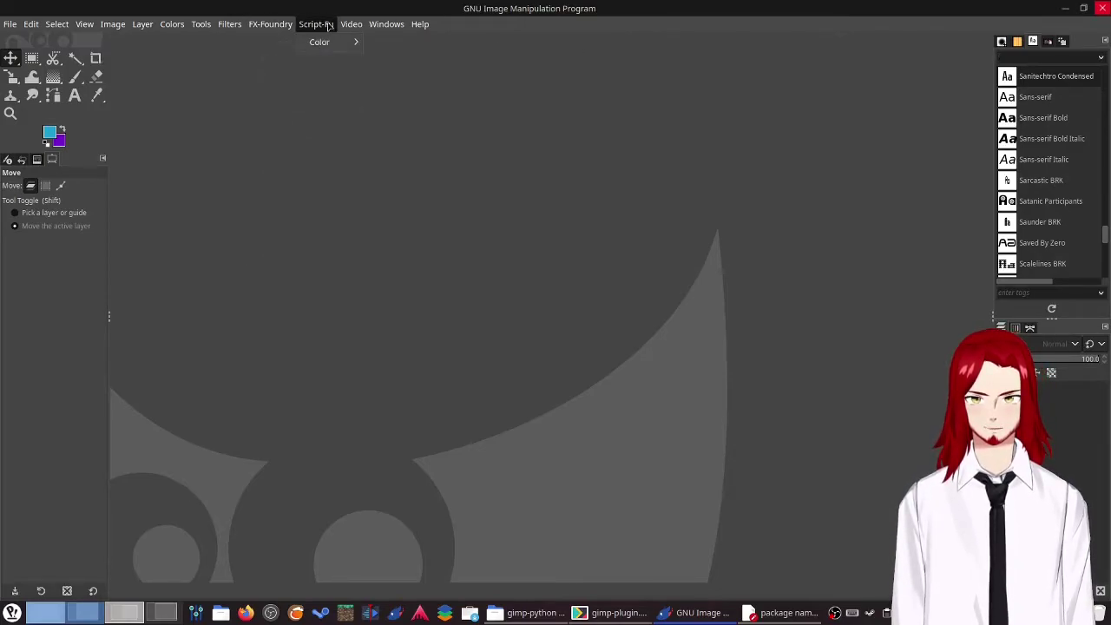
{"action": "left_click", "coordinate": [172, 154]}
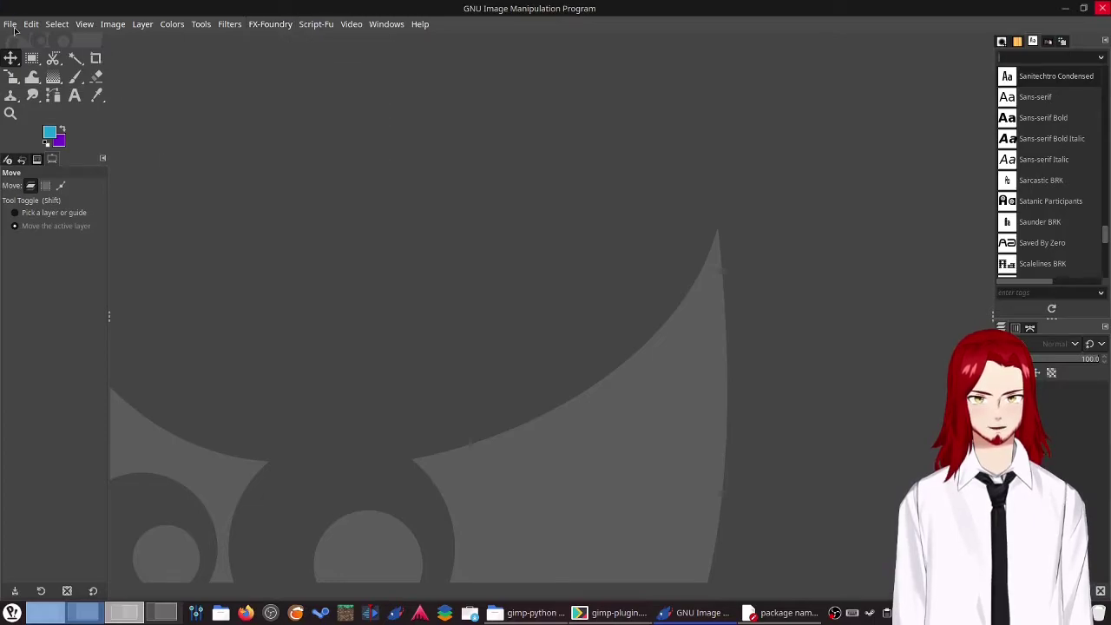
{"action": "left_click", "coordinate": [10, 25]}
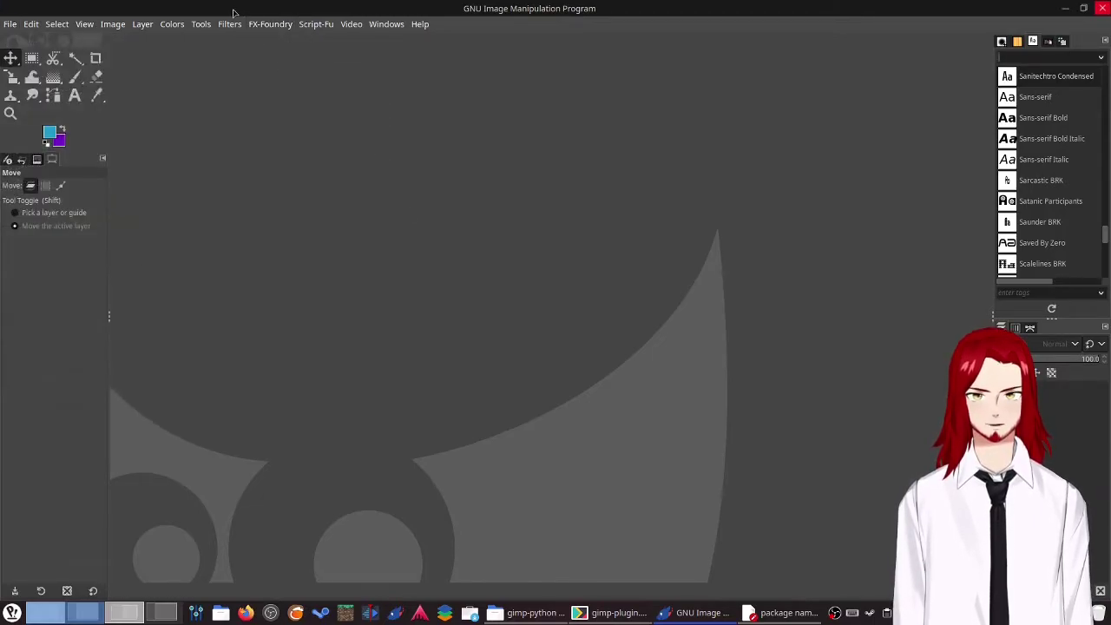
{"action": "left_click", "coordinate": [270, 24]}
{"action": "mouse_move", "coordinate": [285, 46]}
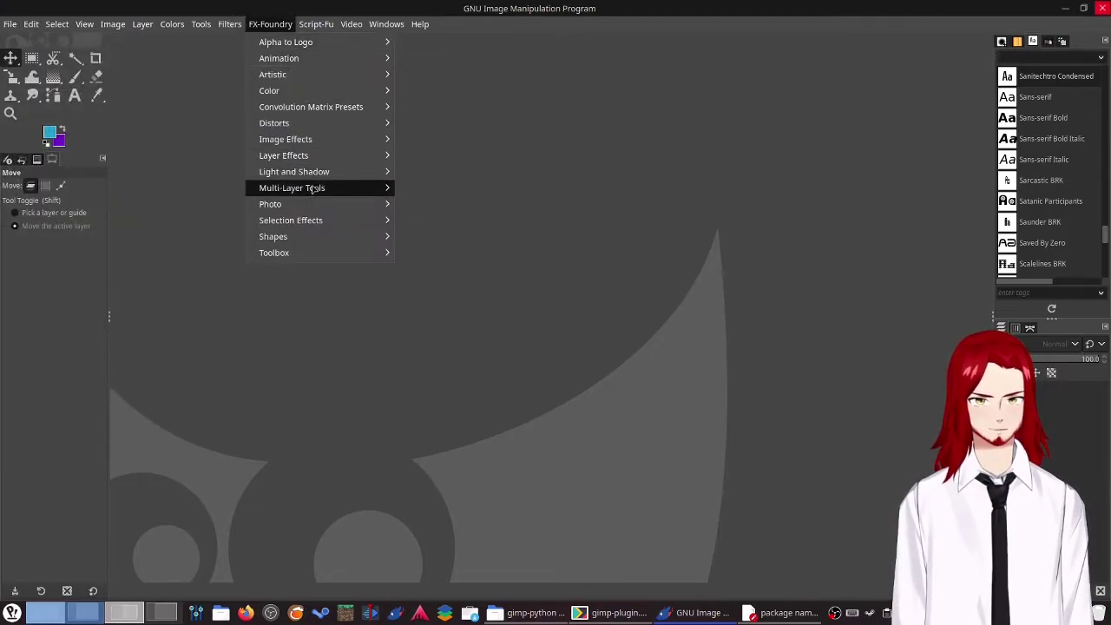
{"action": "mouse_move", "coordinate": [362, 161]}
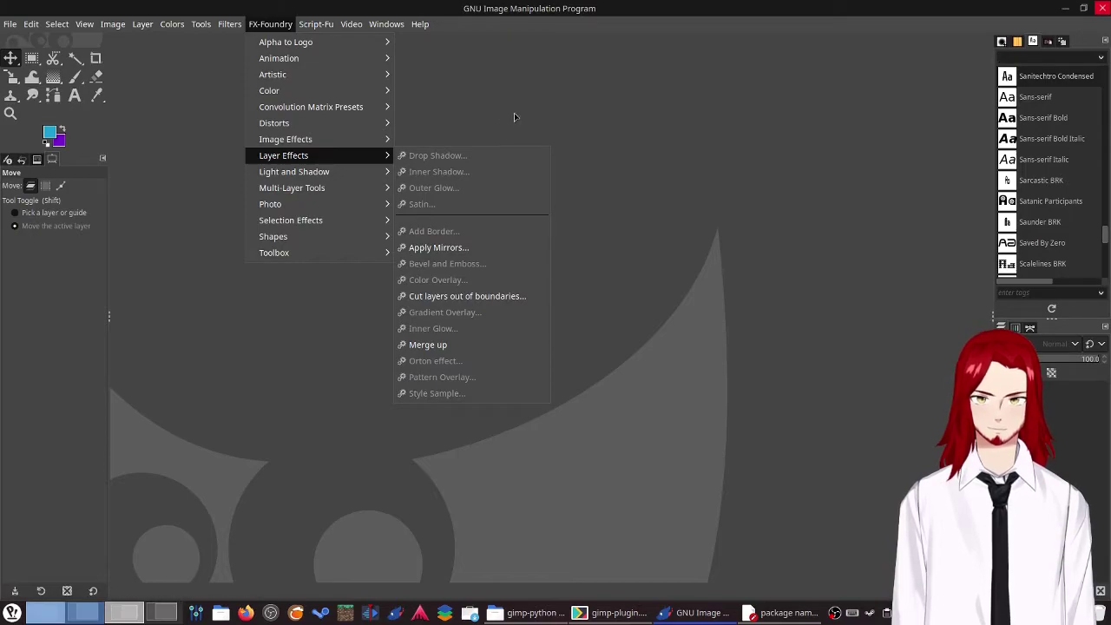
{"action": "left_click", "coordinate": [538, 127]}
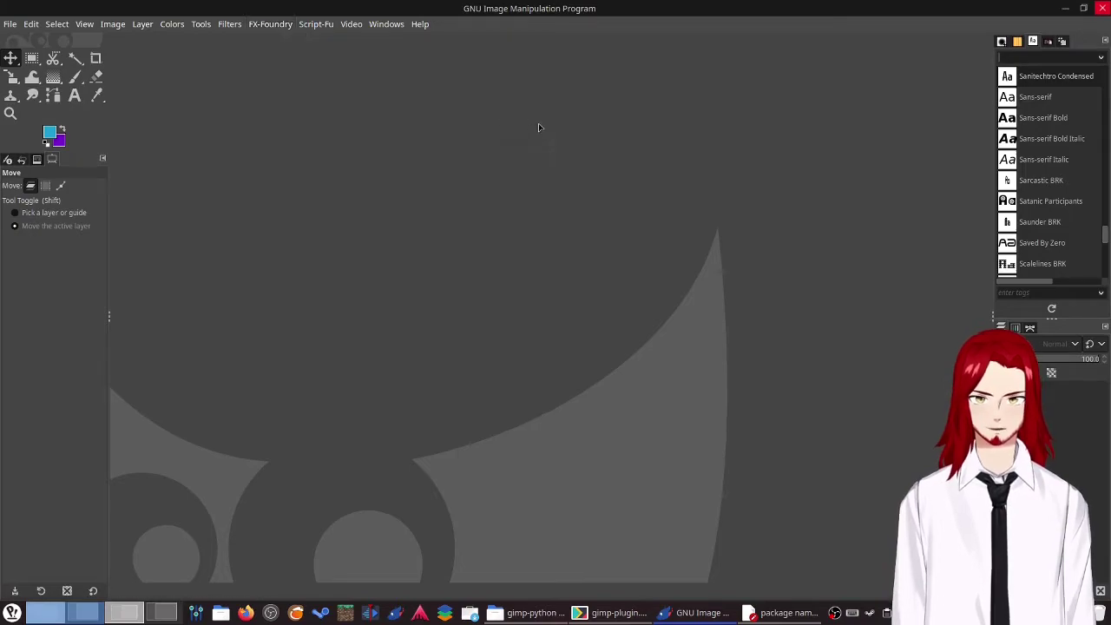
Step: Open GIMP's Preferences from the Edit menu
{"action": "left_click", "coordinate": [9, 25]}
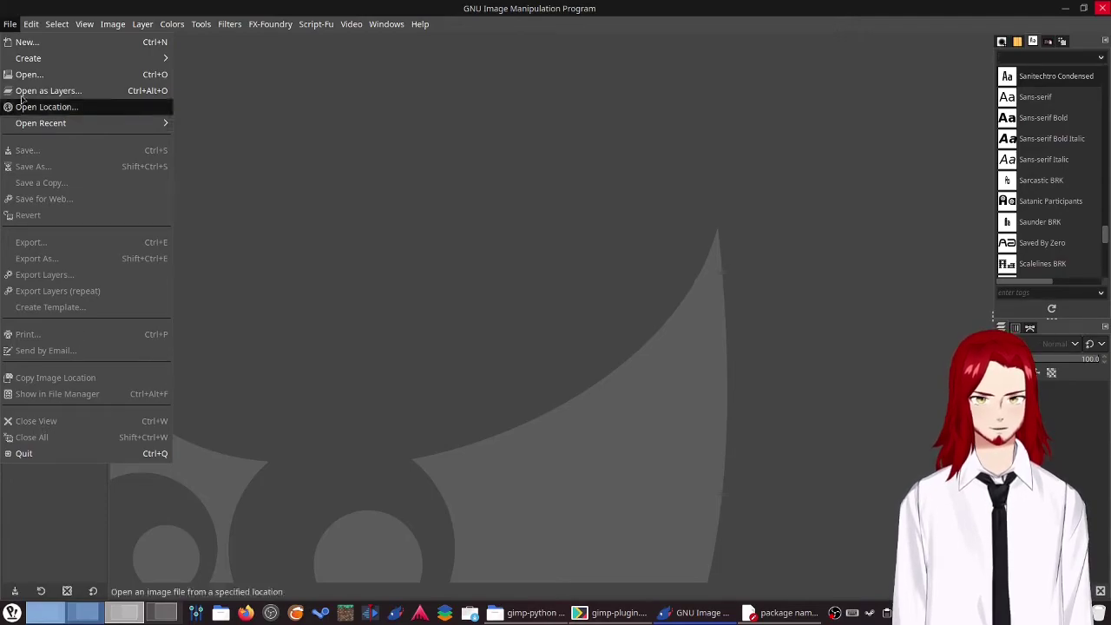
{"action": "mouse_move", "coordinate": [31, 24]}
{"action": "left_click", "coordinate": [70, 403]}
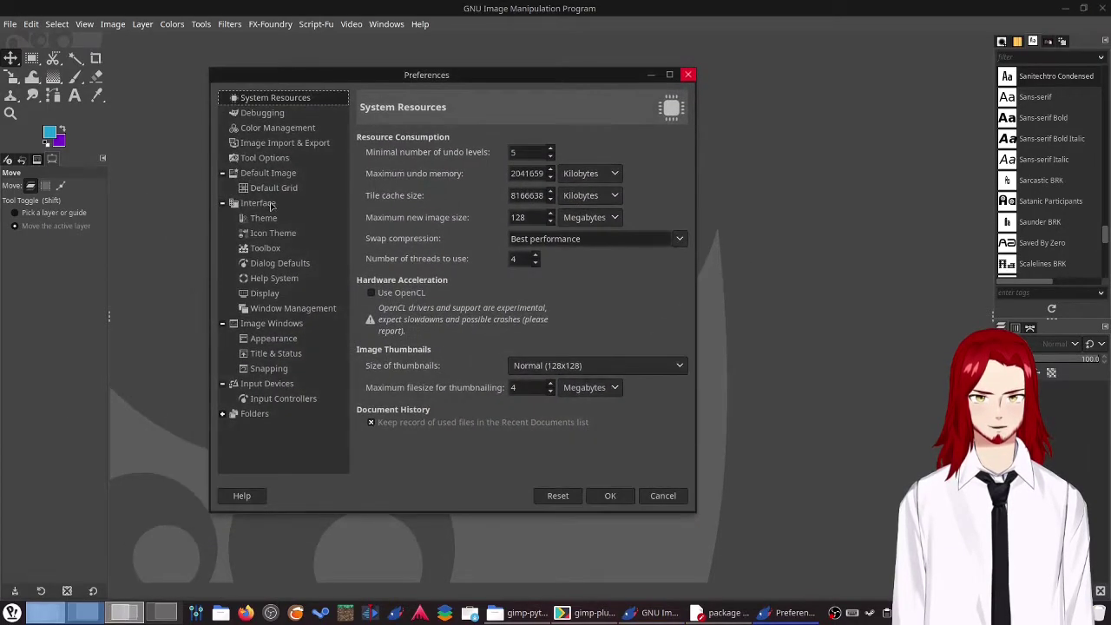
{"action": "left_click", "coordinate": [223, 414]}
{"action": "scroll", "coordinate": [254, 424], "scroll_direction": "down", "scroll_amount": 1}
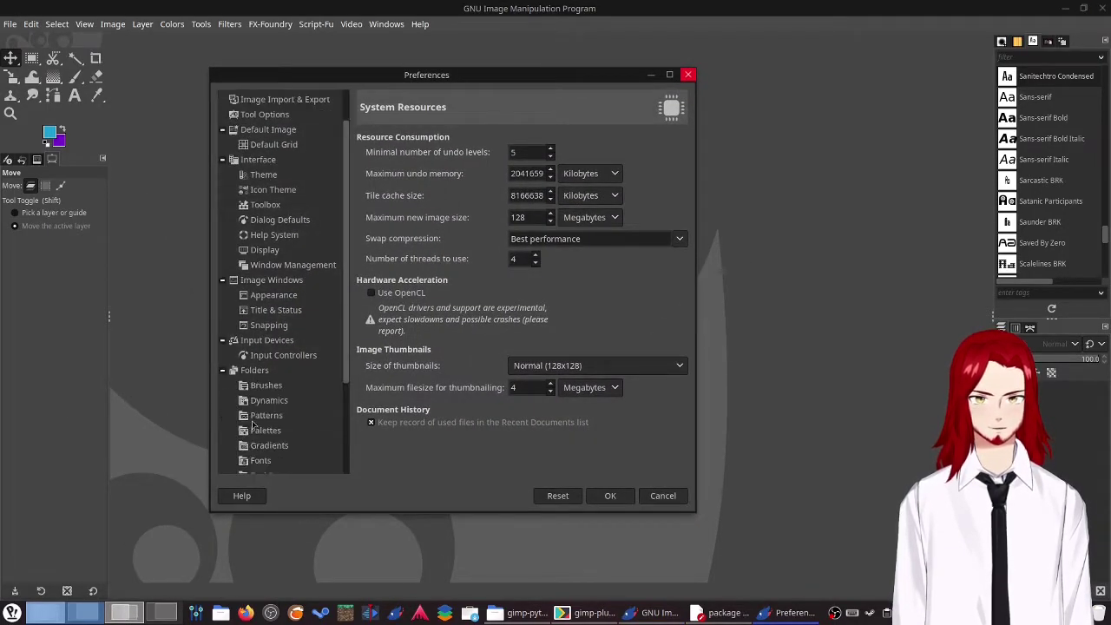
{"action": "scroll", "coordinate": [253, 424], "scroll_direction": "down", "scroll_amount": 2}
{"action": "scroll", "coordinate": [267, 393], "scroll_direction": "down", "scroll_amount": 1}
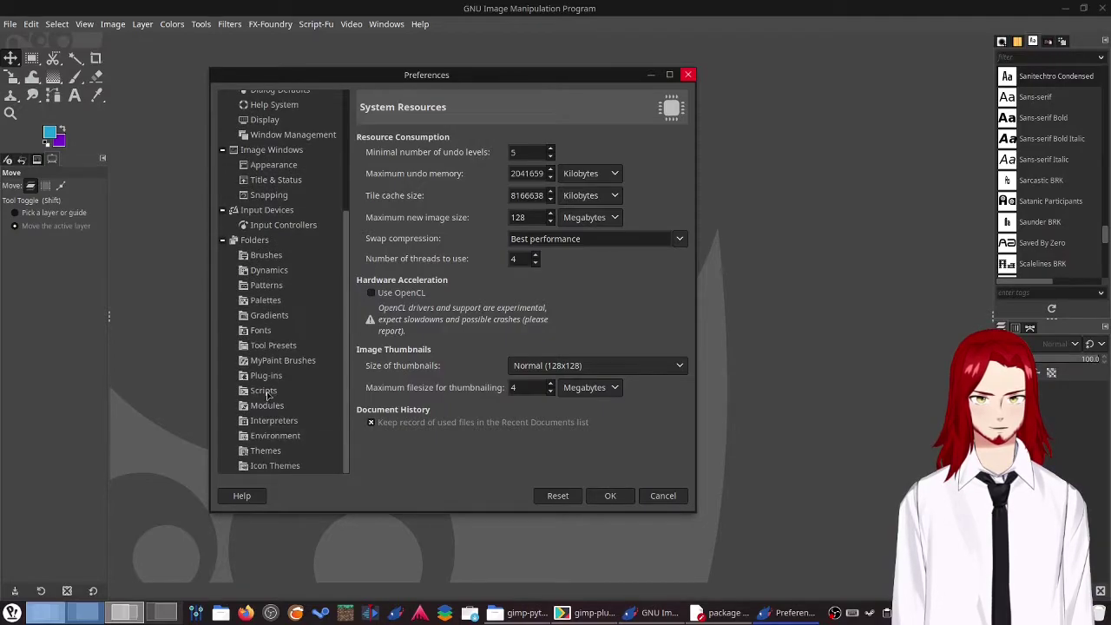
{"action": "left_click", "coordinate": [249, 242]}
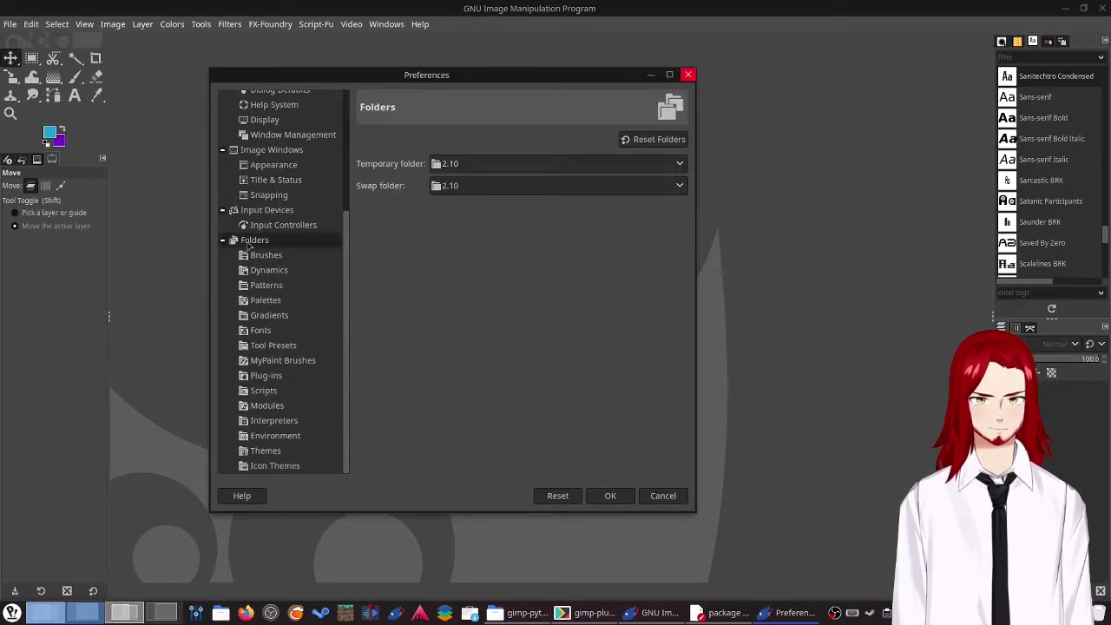
{"action": "left_click", "coordinate": [267, 378]}
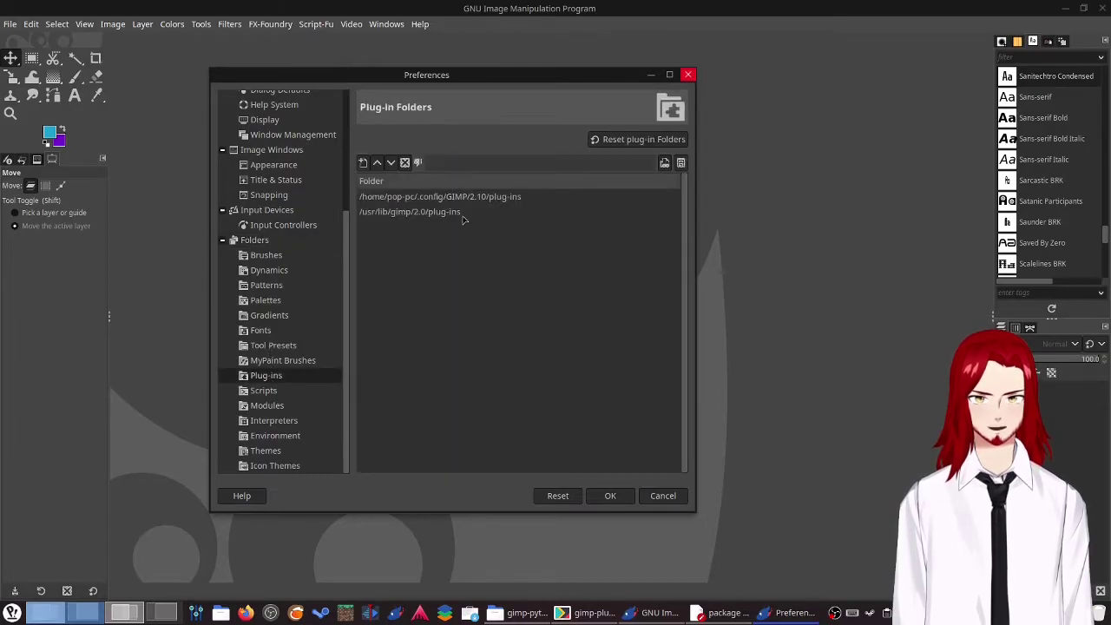
{"action": "left_click", "coordinate": [420, 218]}
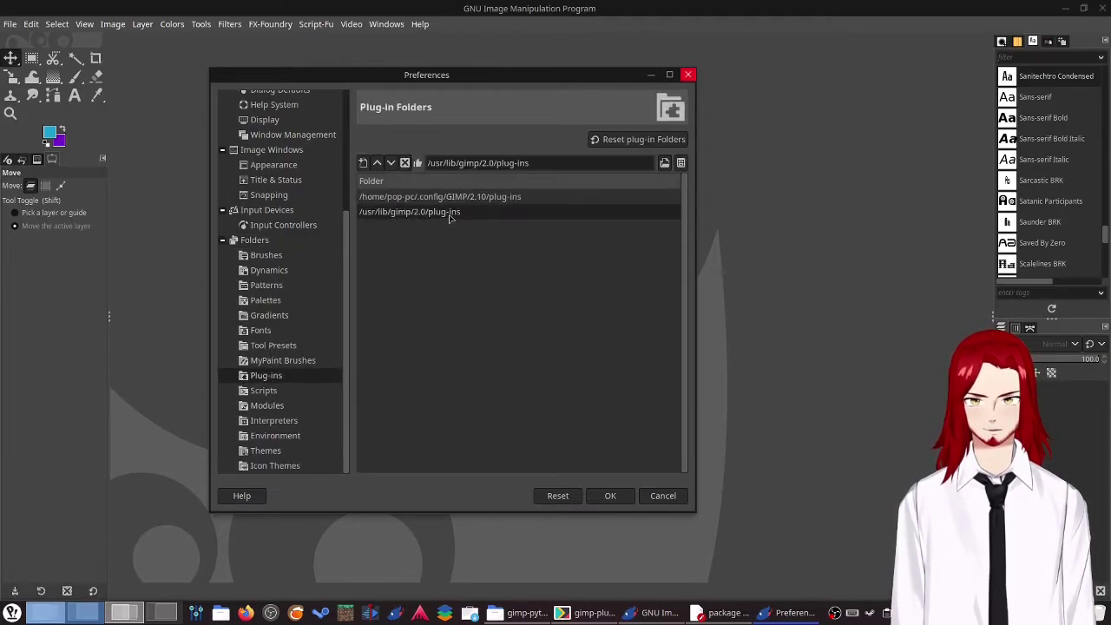
{"action": "left_click", "coordinate": [444, 201]}
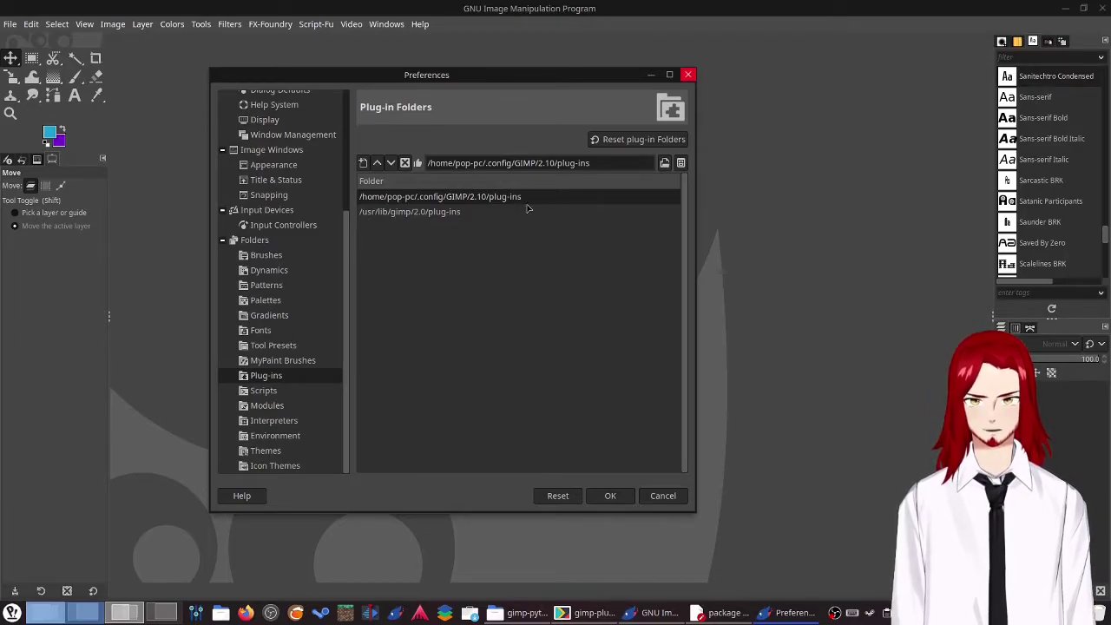
{"action": "left_click", "coordinate": [268, 394]}
{"action": "left_click", "coordinate": [427, 198]}
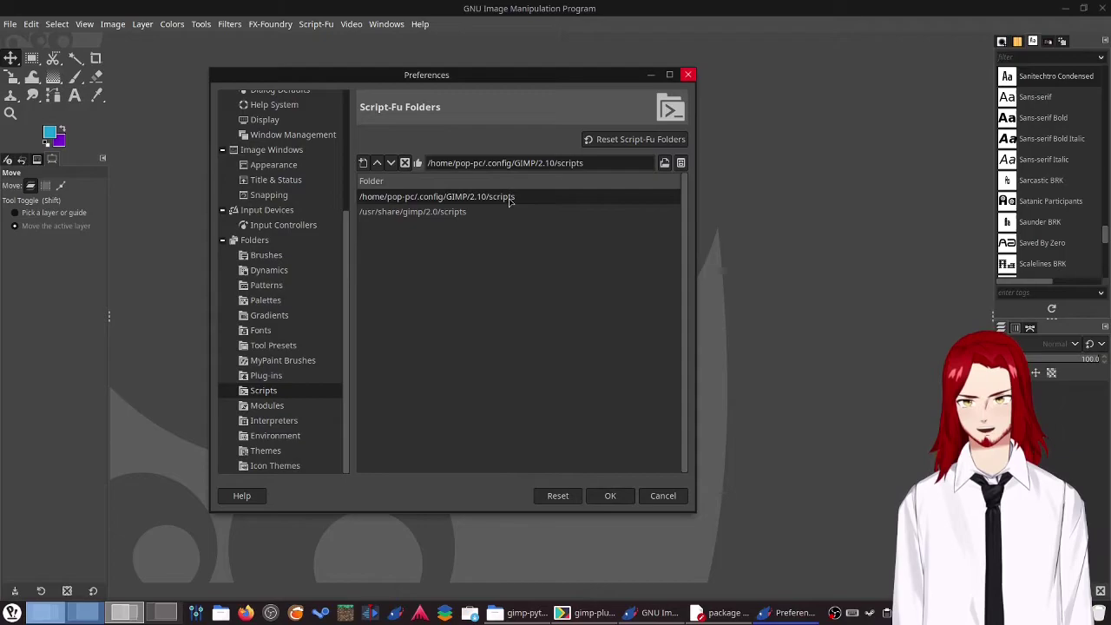
{"action": "left_click", "coordinate": [283, 380]}
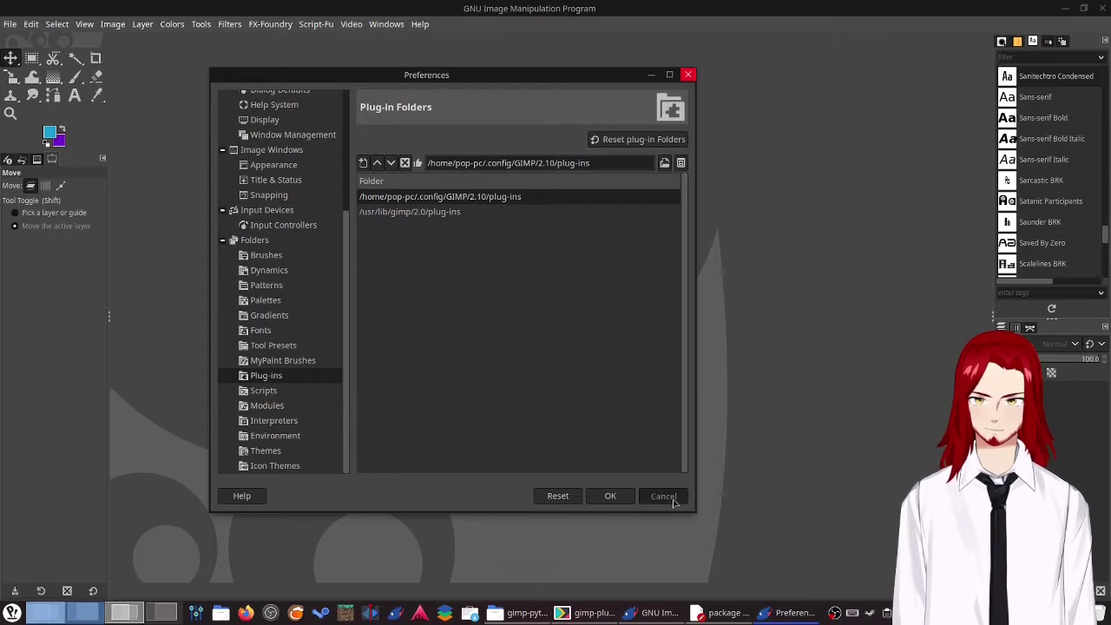
{"action": "left_click", "coordinate": [607, 496]}
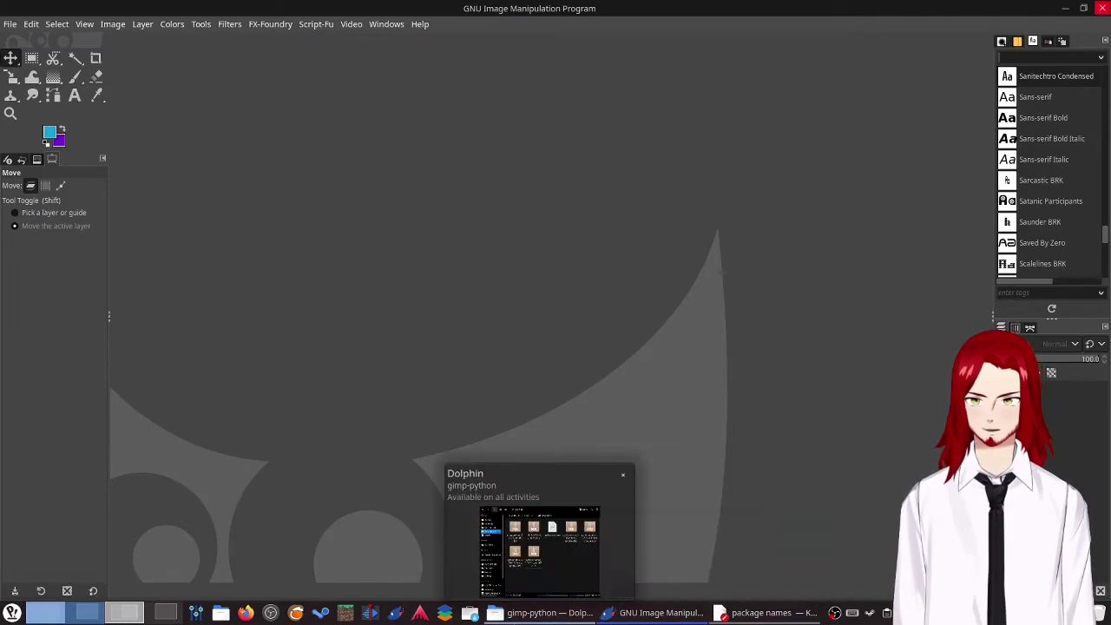
{"action": "left_click", "coordinate": [542, 613]}
{"action": "left_click_drag", "start_coordinate": [703, 100], "coordinate": [1110, 103]}
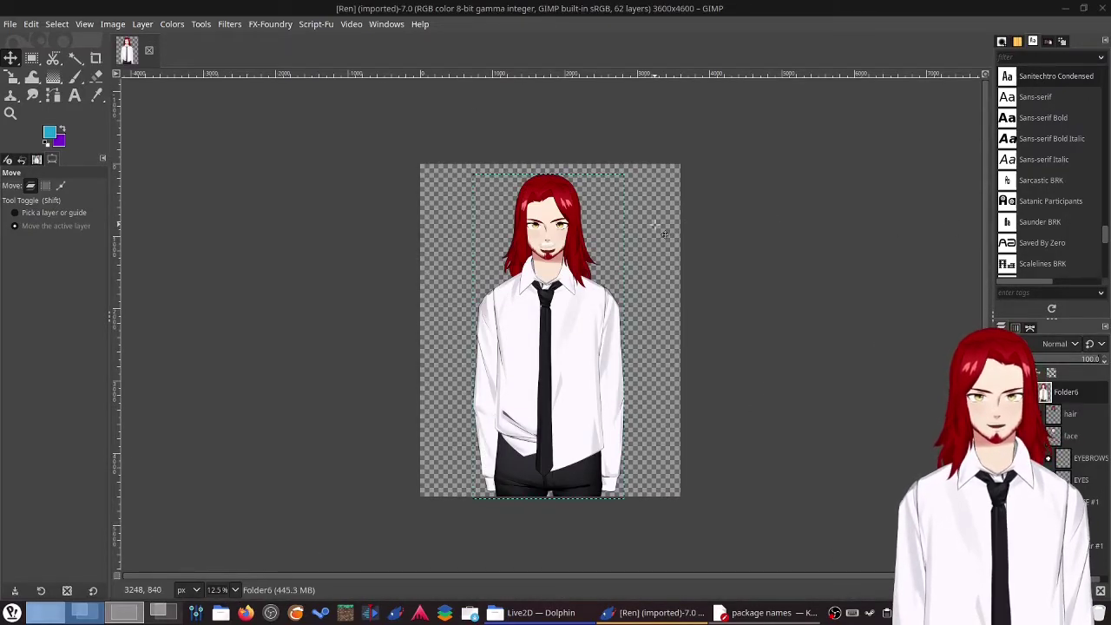
Step: Expand the Folder6 hair group in the Layers panel and zoom in on the character's face
{"action": "scroll", "coordinate": [562, 308], "scroll_direction": "up", "scroll_amount": 4}
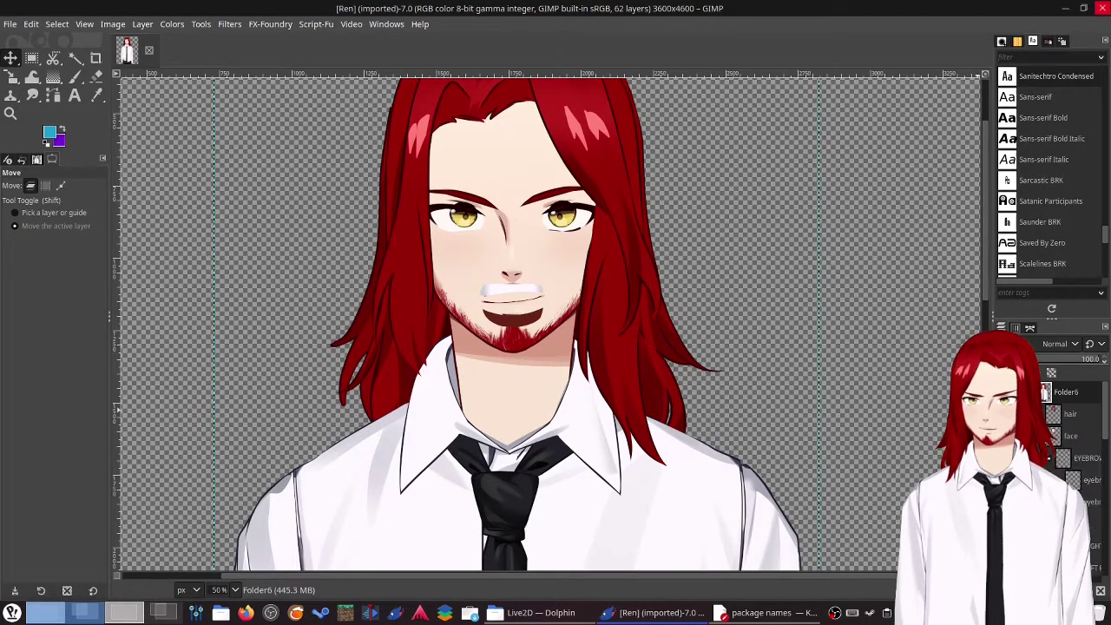
{"action": "left_click", "coordinate": [1042, 414]}
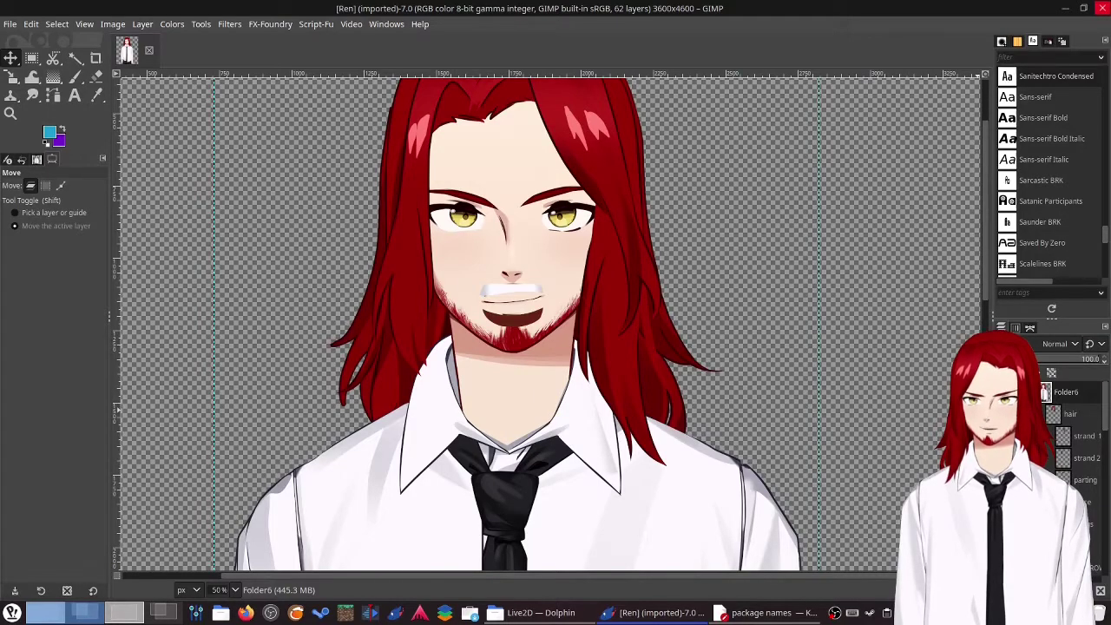
{"action": "scroll", "coordinate": [768, 299], "scroll_direction": "down", "scroll_amount": 3}
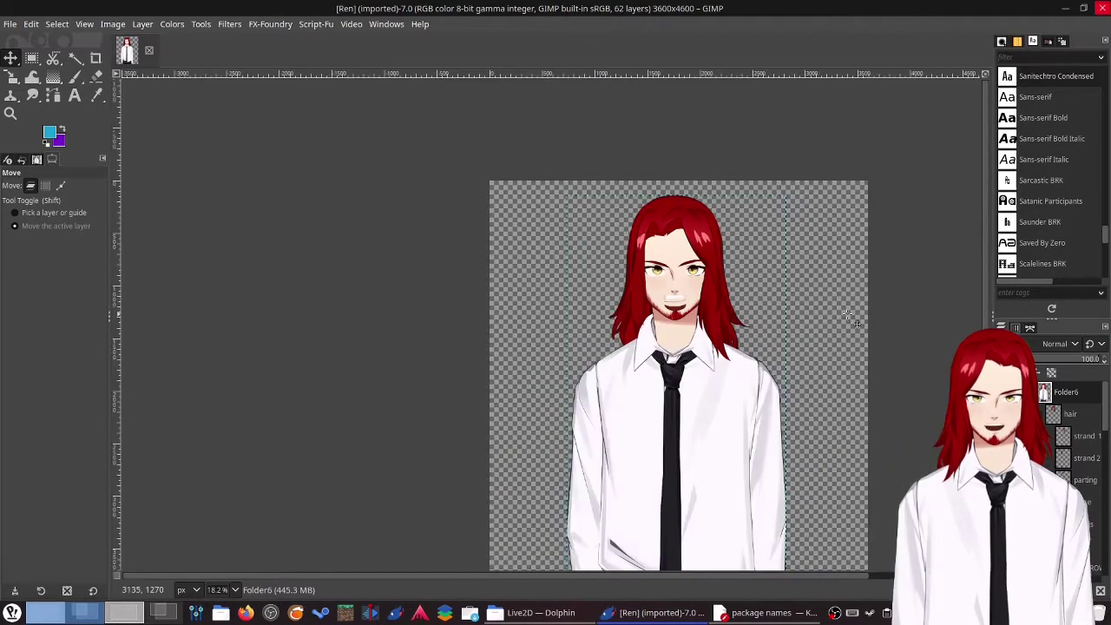
{"action": "scroll", "coordinate": [855, 319], "scroll_direction": "down", "scroll_amount": 2}
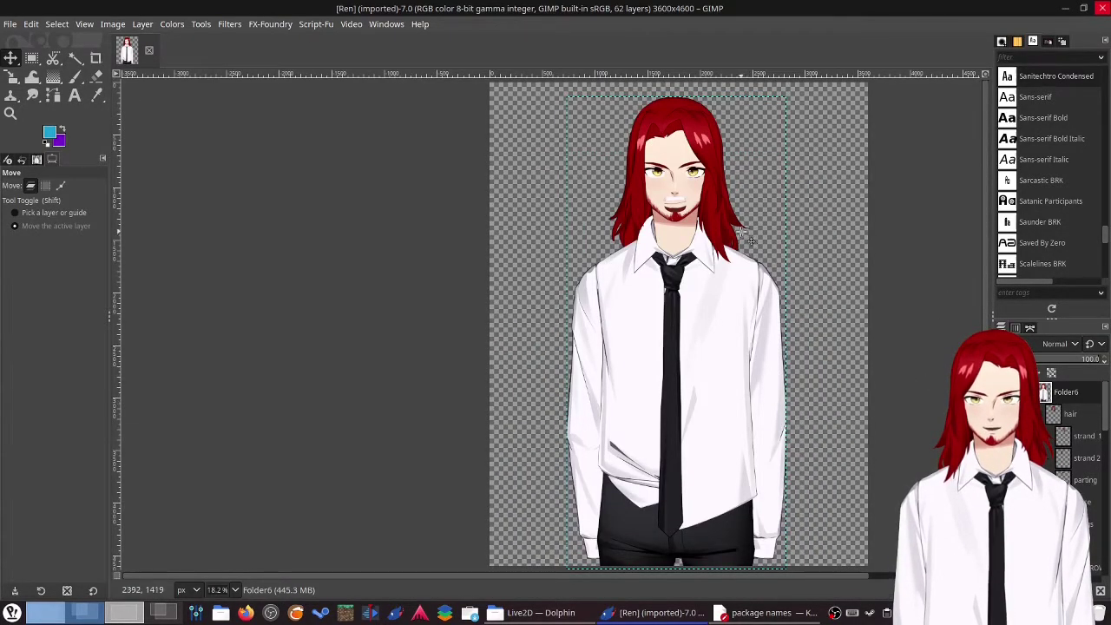
{"action": "scroll", "coordinate": [751, 240], "scroll_direction": "up", "scroll_amount": 3}
{"action": "scroll", "coordinate": [634, 306], "scroll_direction": "up", "scroll_amount": 2}
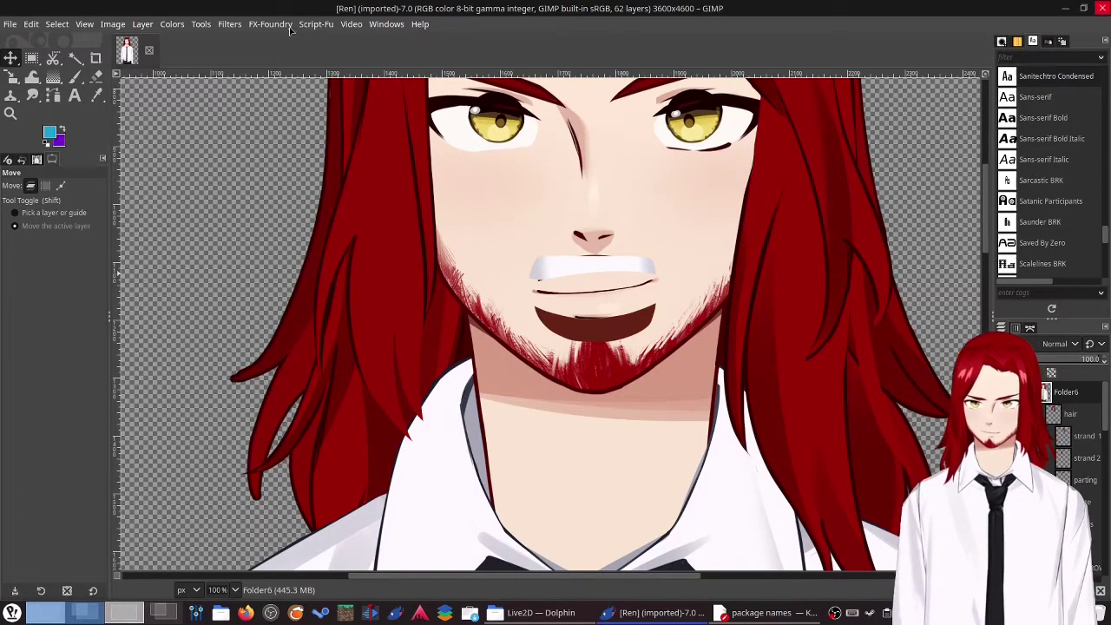
Step: Start Export Layers into a newly created test-export-layers folder inside Live2D
{"action": "left_click", "coordinate": [10, 23]}
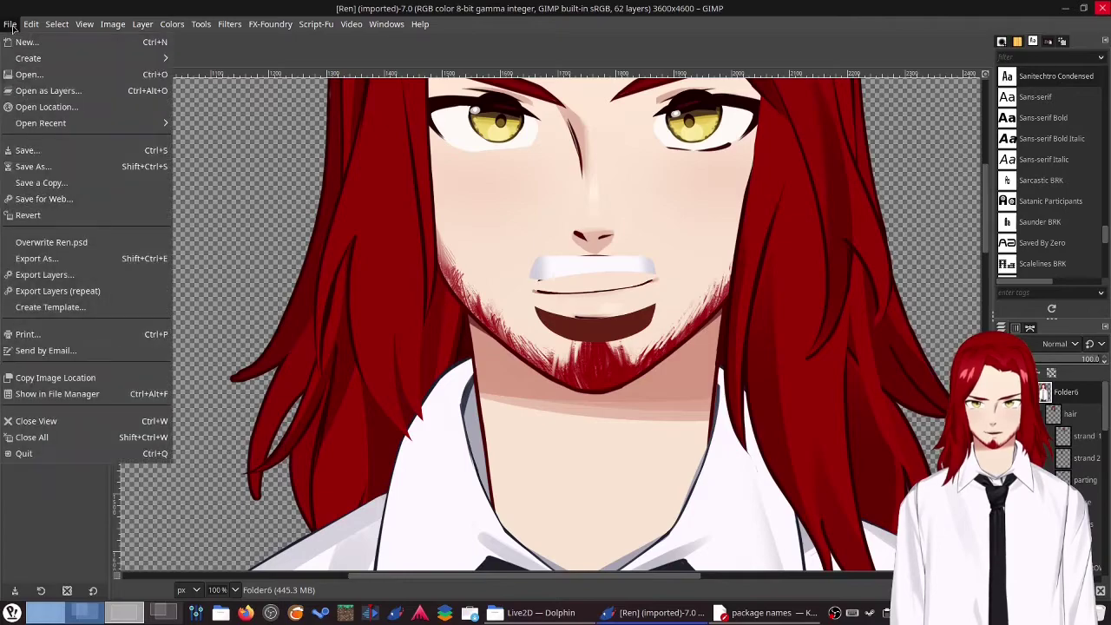
{"action": "left_click", "coordinate": [45, 275]}
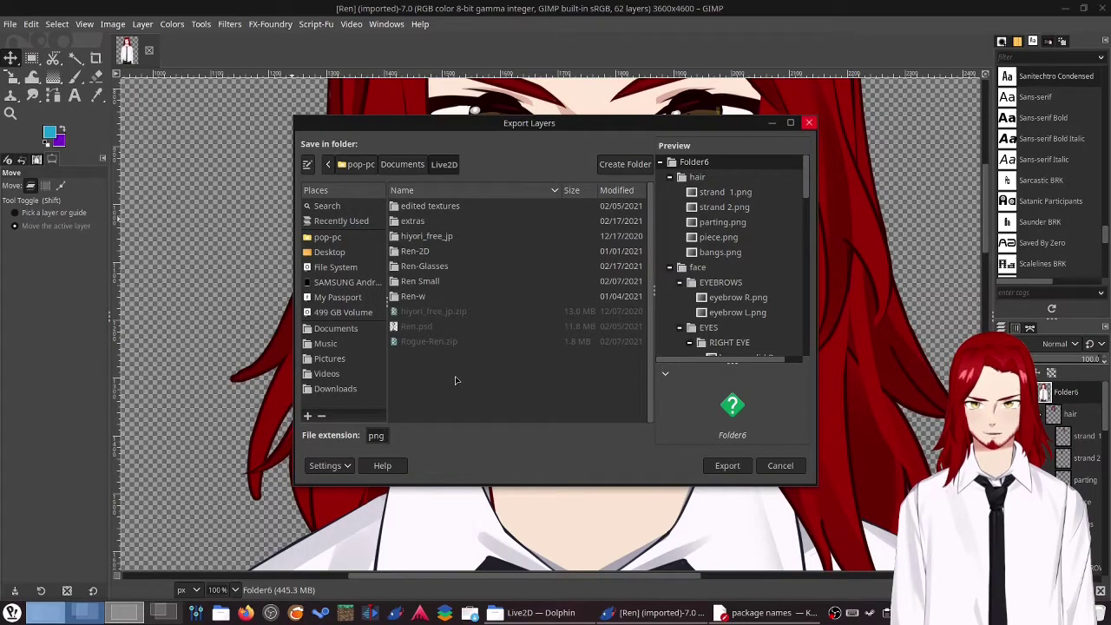
{"action": "left_click", "coordinate": [625, 164]}
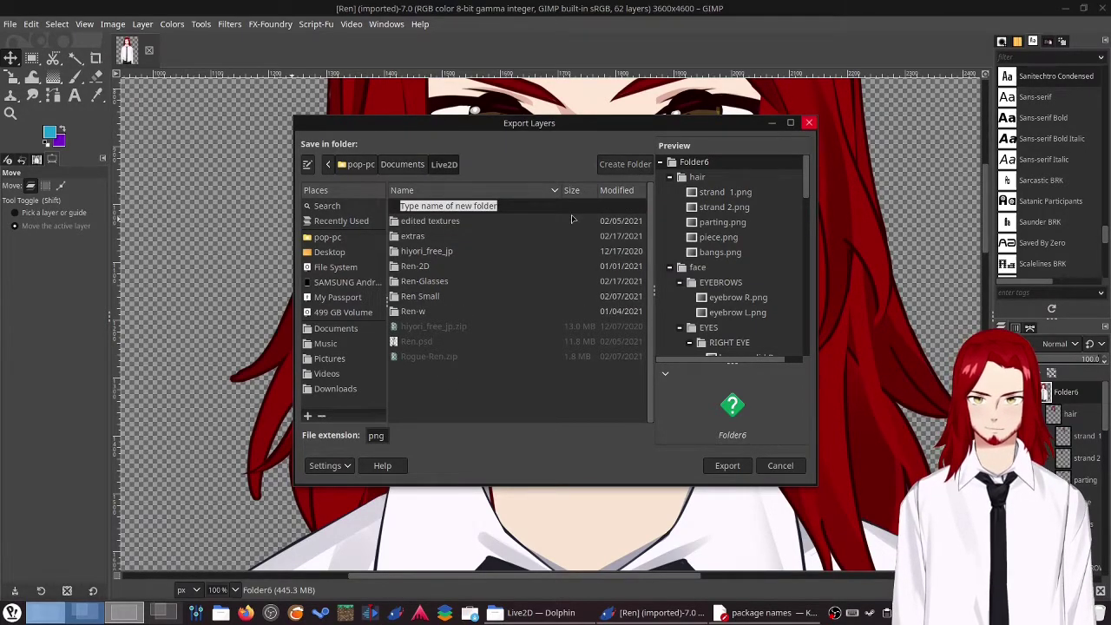
{"action": "type", "text": "te"}
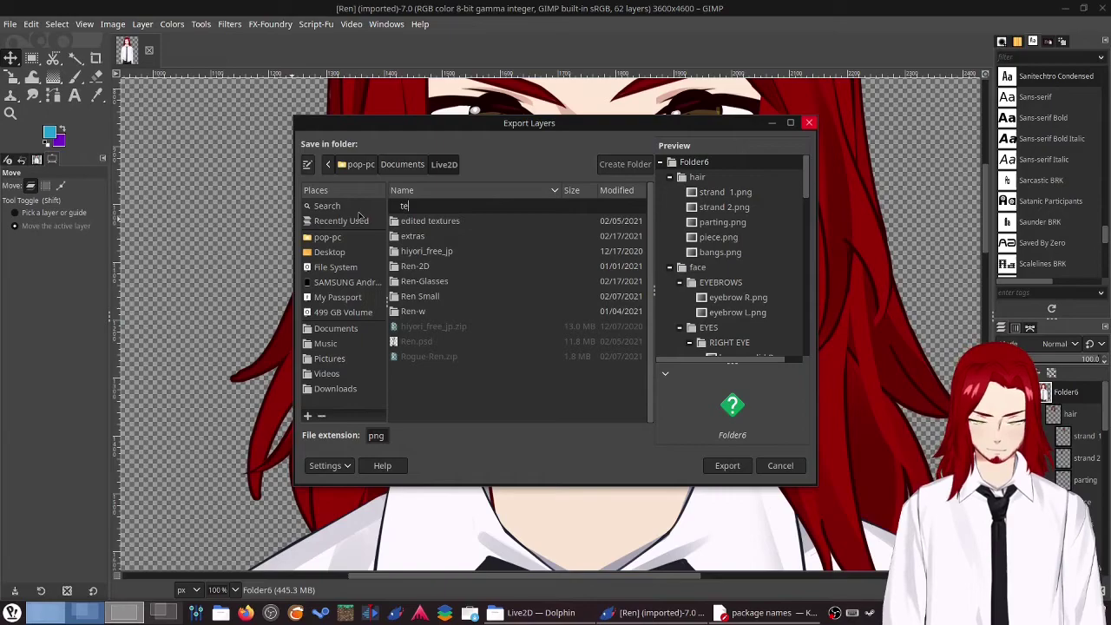
{"action": "type", "text": "st"}
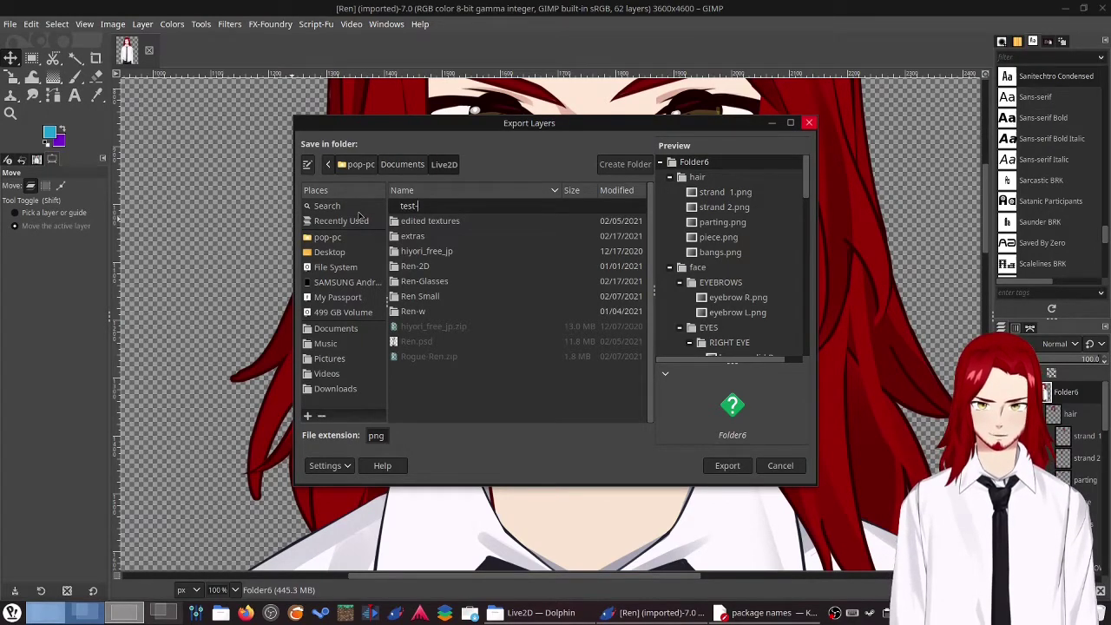
{"action": "type", "text": "-export"}
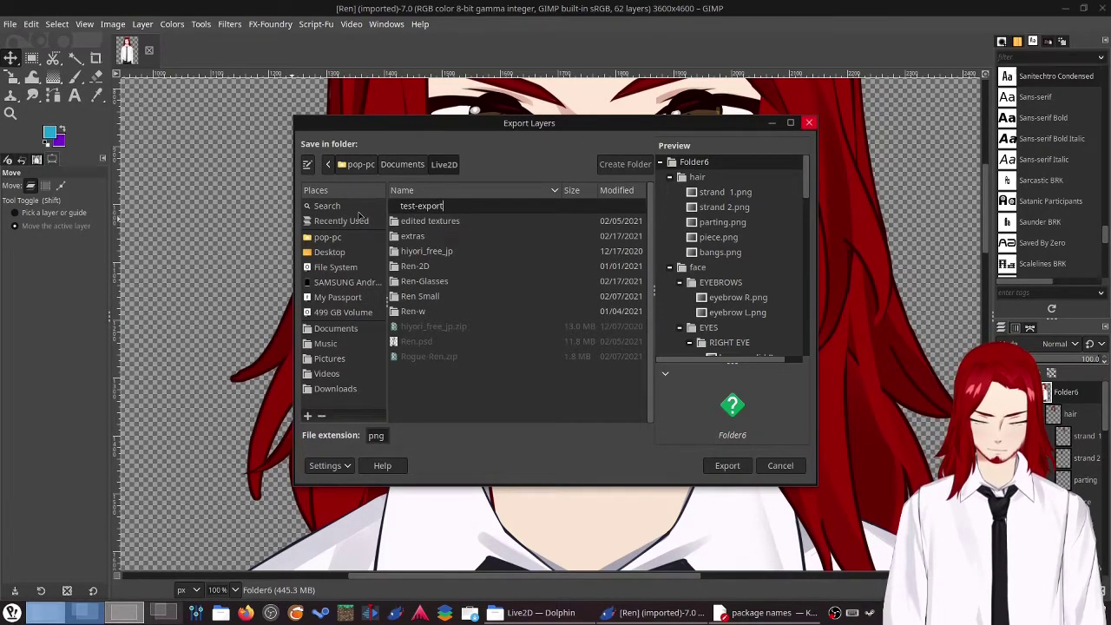
{"action": "type", "text": "-layers"}
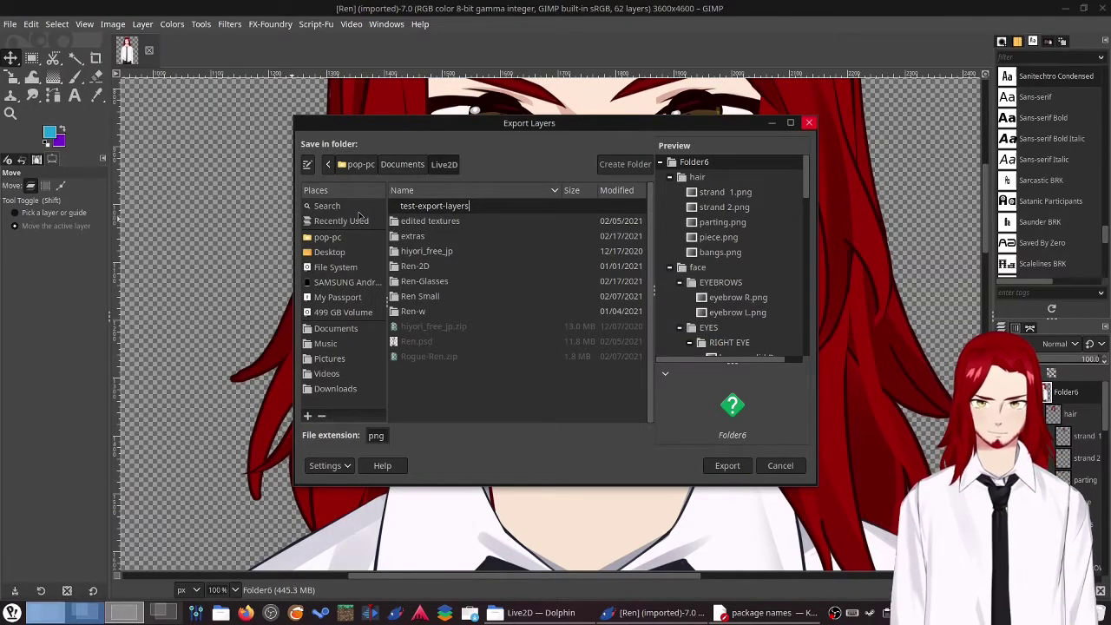
{"action": "key", "text": "Return"}
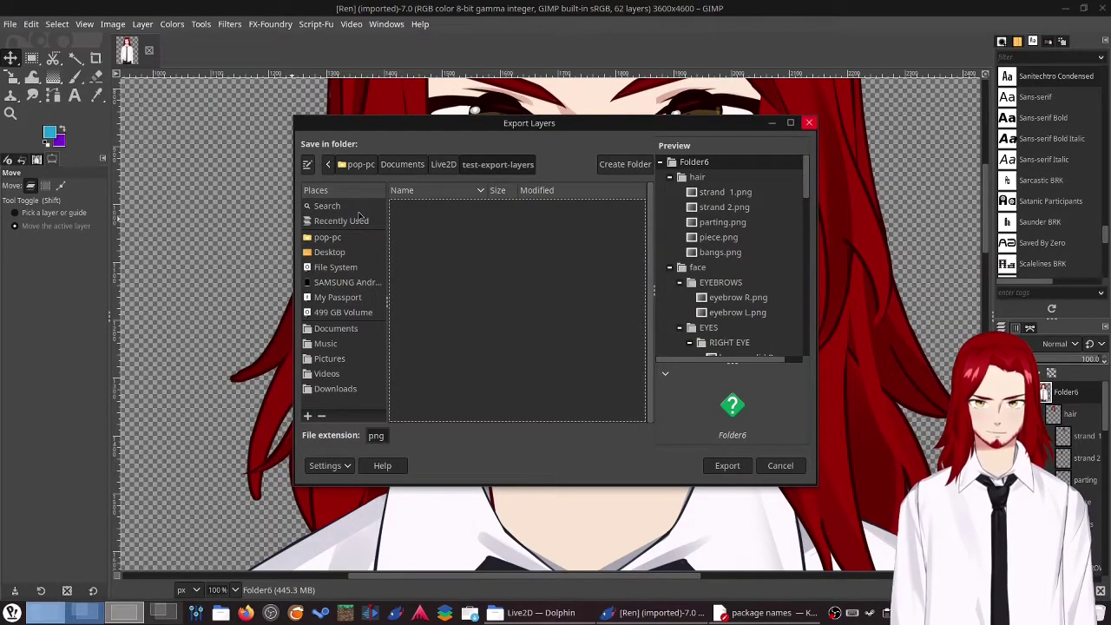
{"action": "left_click", "coordinate": [727, 465]}
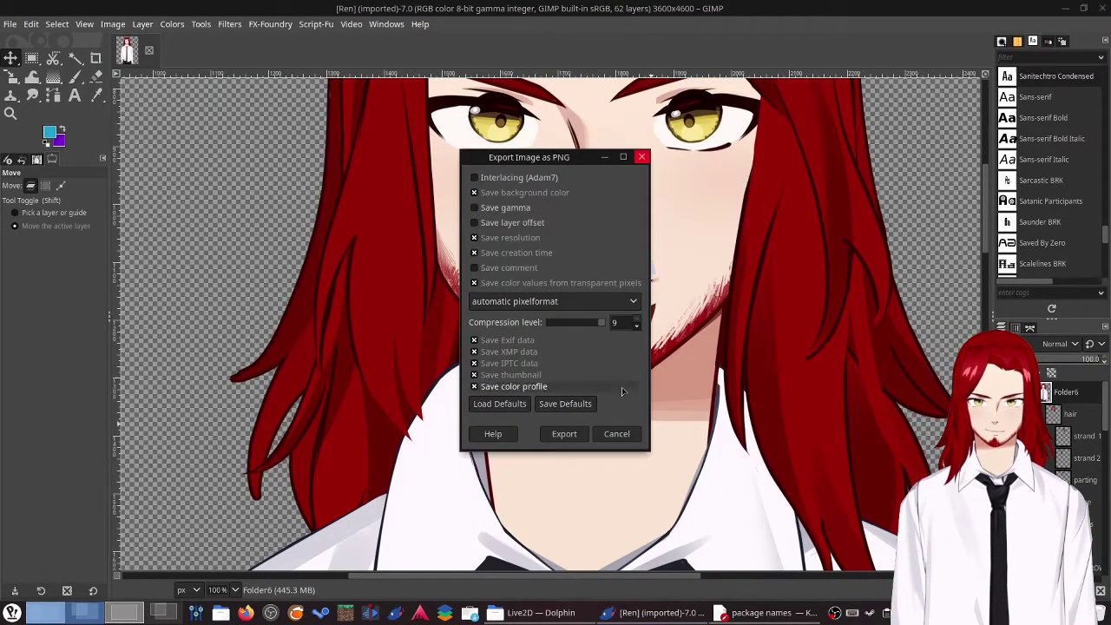
Step: Accept the PNG export options so every layer saves into test-export-layers
{"action": "left_click", "coordinate": [565, 434]}
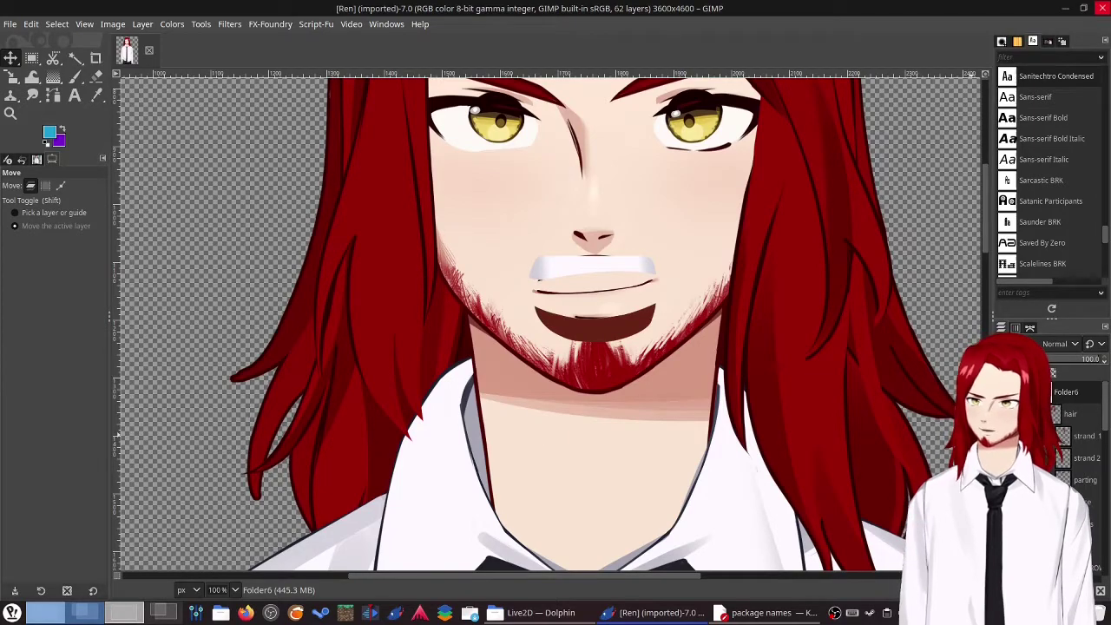
Step: In Dolphin, open test-export-layers > Folder6 > hair to check the exported PNGs
{"action": "left_click", "coordinate": [538, 612]}
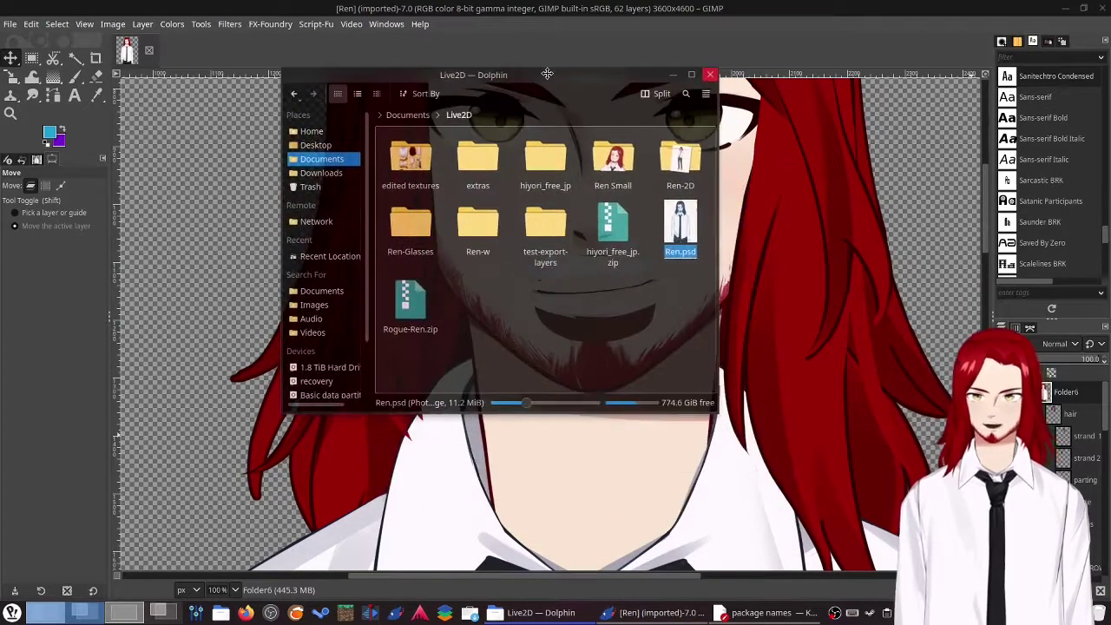
{"action": "double_click", "coordinate": [540, 239]}
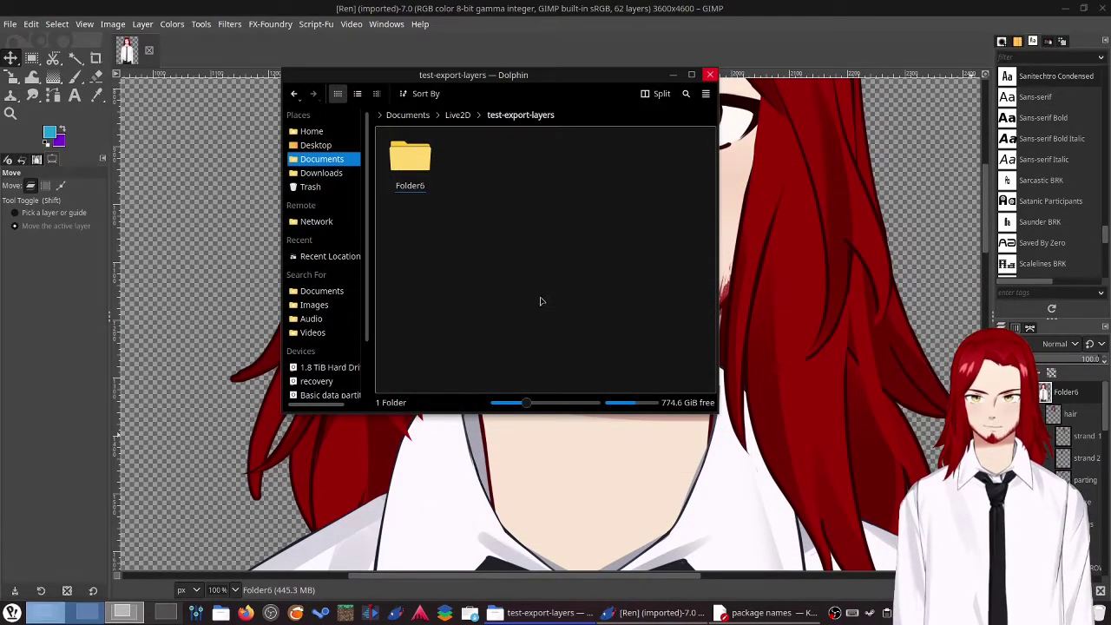
{"action": "double_click", "coordinate": [410, 158]}
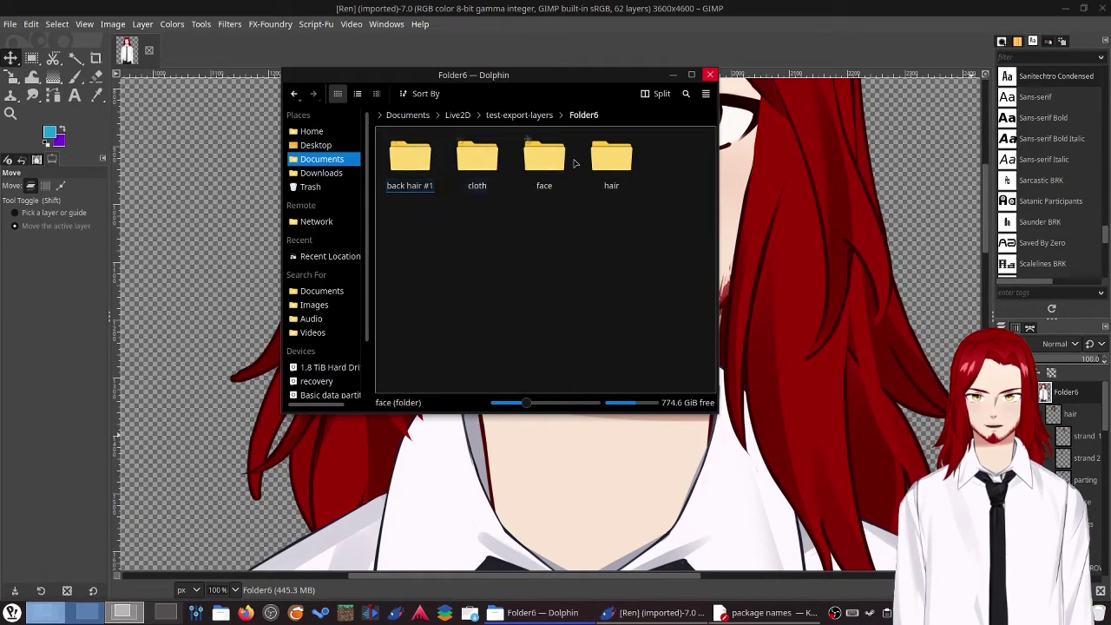
{"action": "key", "text": "h"}
{"action": "key", "text": "Return"}
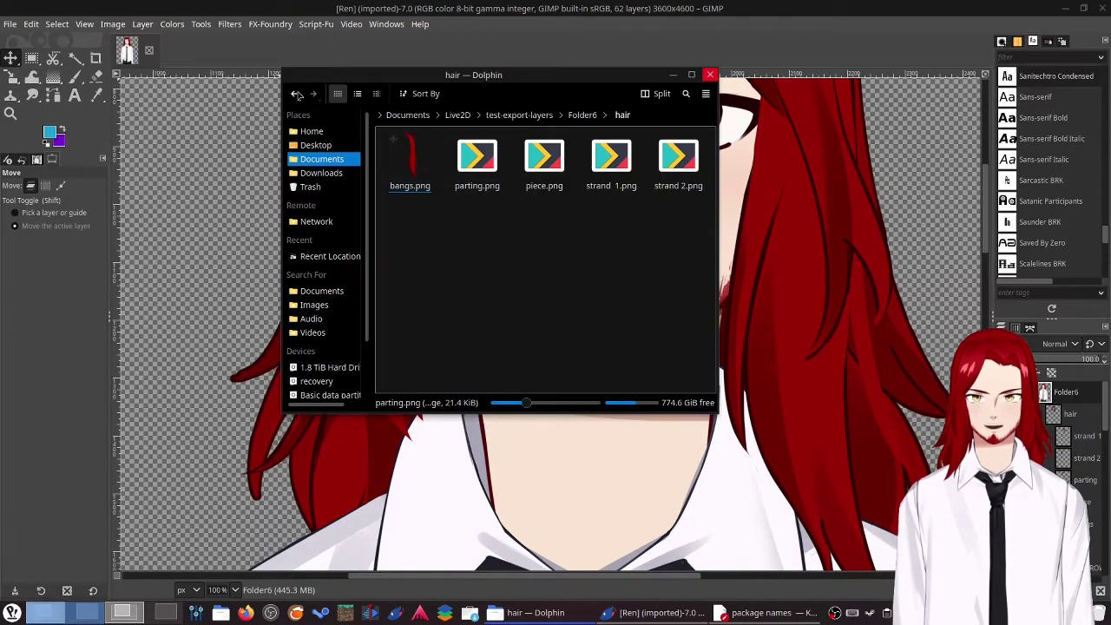
Step: Check the back hair #1 folder, then open the cloth folder
{"action": "left_click", "coordinate": [295, 94]}
{"action": "left_click", "coordinate": [545, 161]}
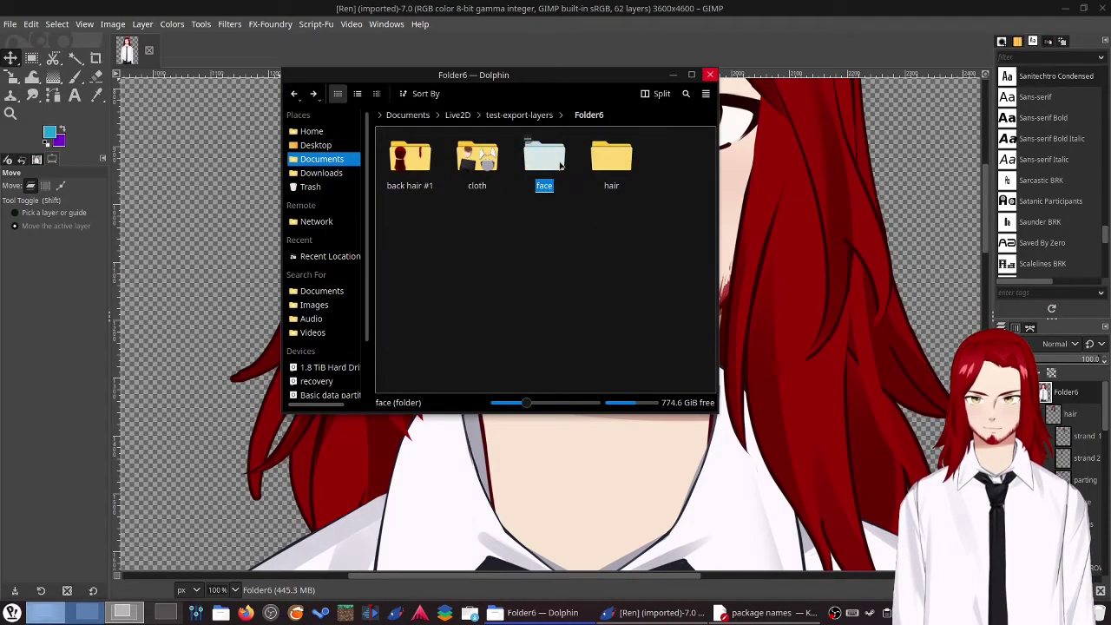
{"action": "left_click", "coordinate": [478, 162]}
{"action": "left_click", "coordinate": [425, 176]}
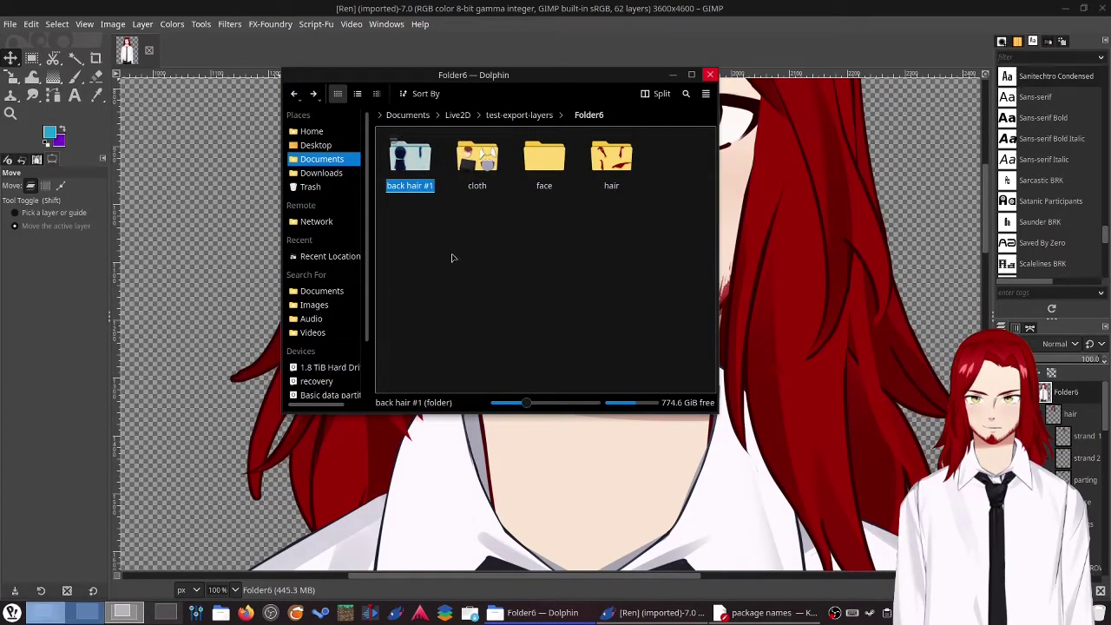
{"action": "double_click", "coordinate": [412, 161]}
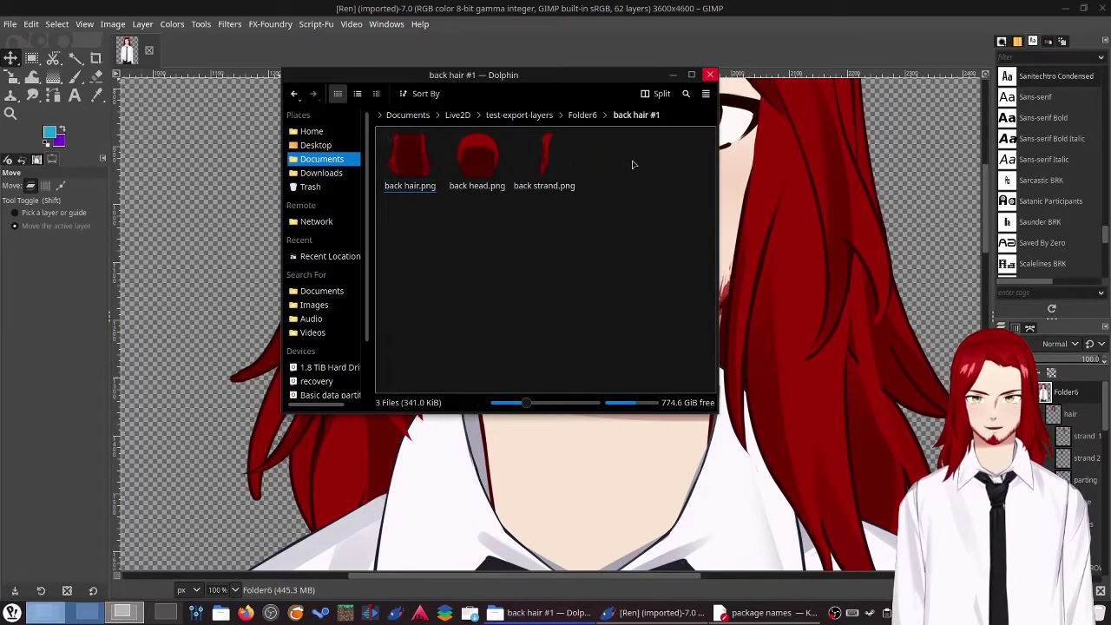
{"action": "left_click", "coordinate": [294, 93]}
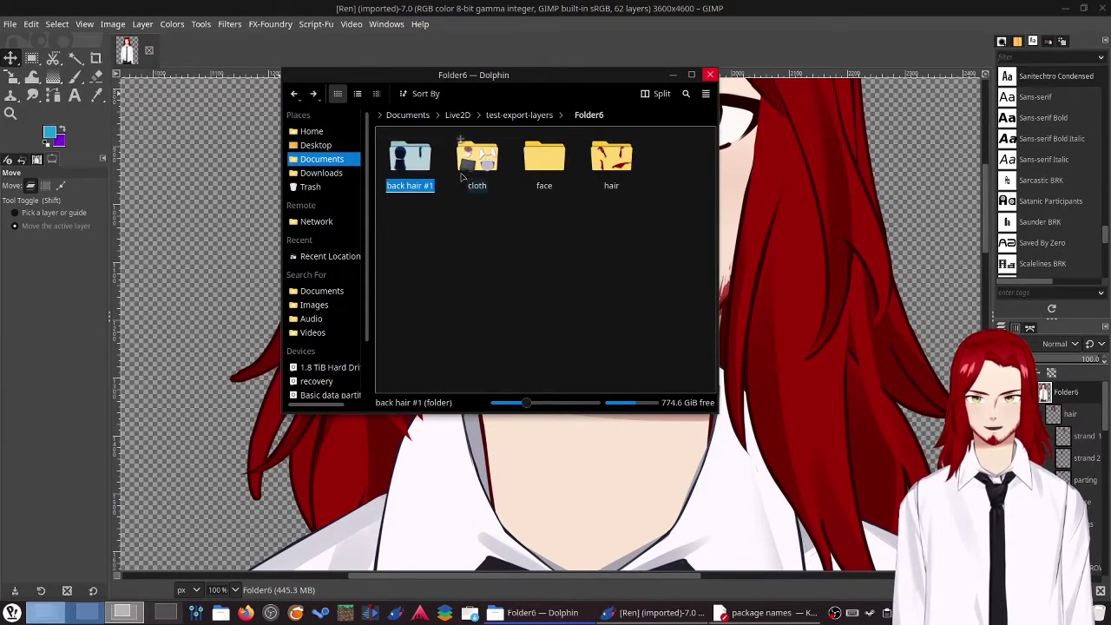
{"action": "double_click", "coordinate": [478, 159]}
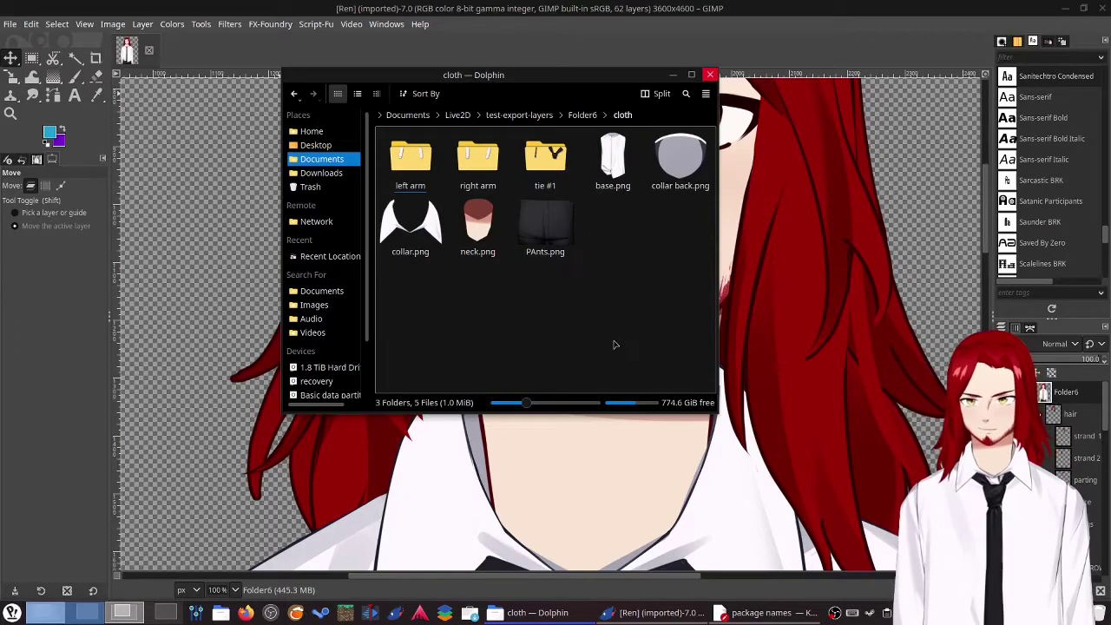